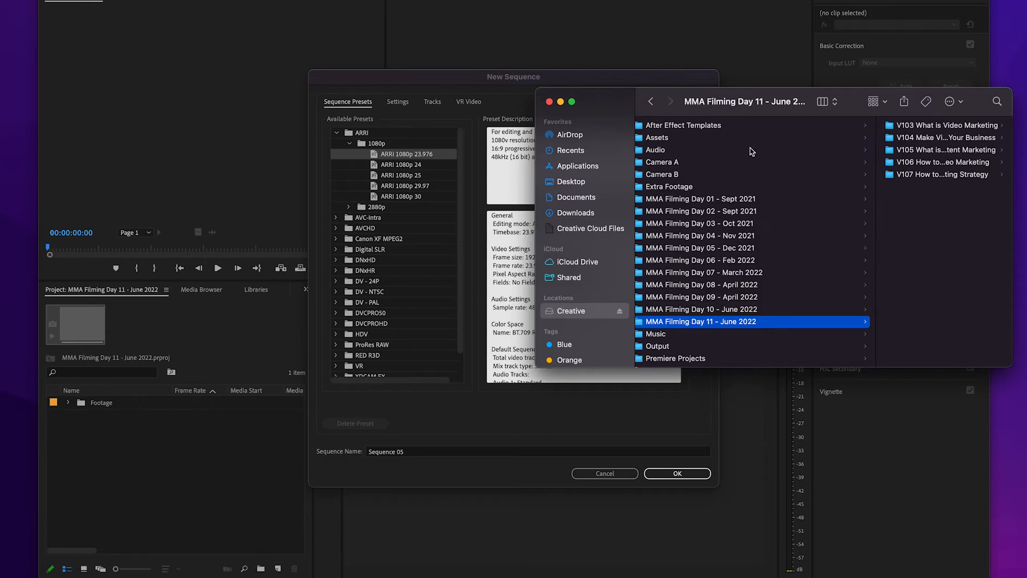
Create an ARRI 1080p 23.976 sequence named after its footage folder, V103 What is Video Marketing.
click(937, 125)
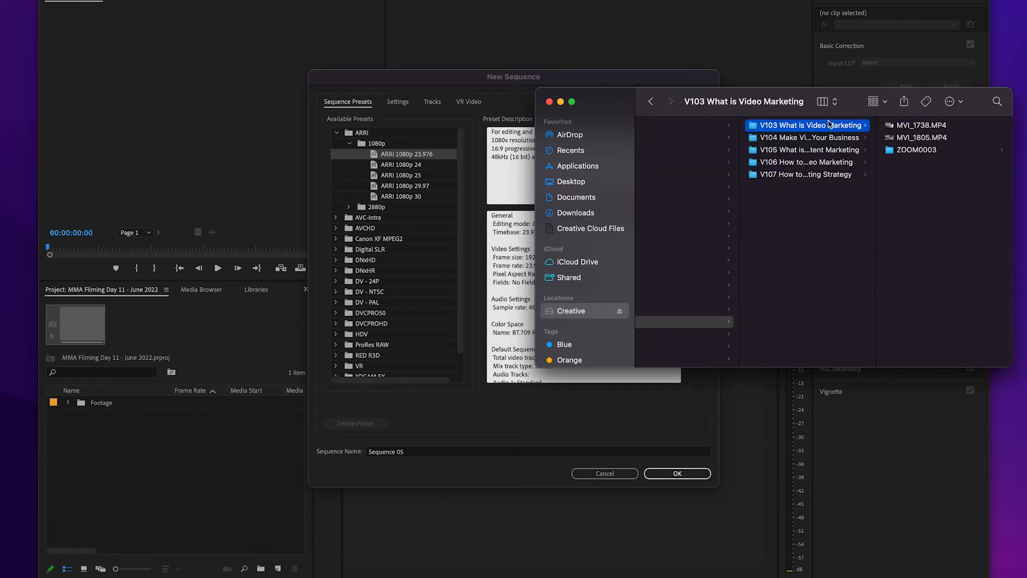
click(796, 126)
key(super+c)
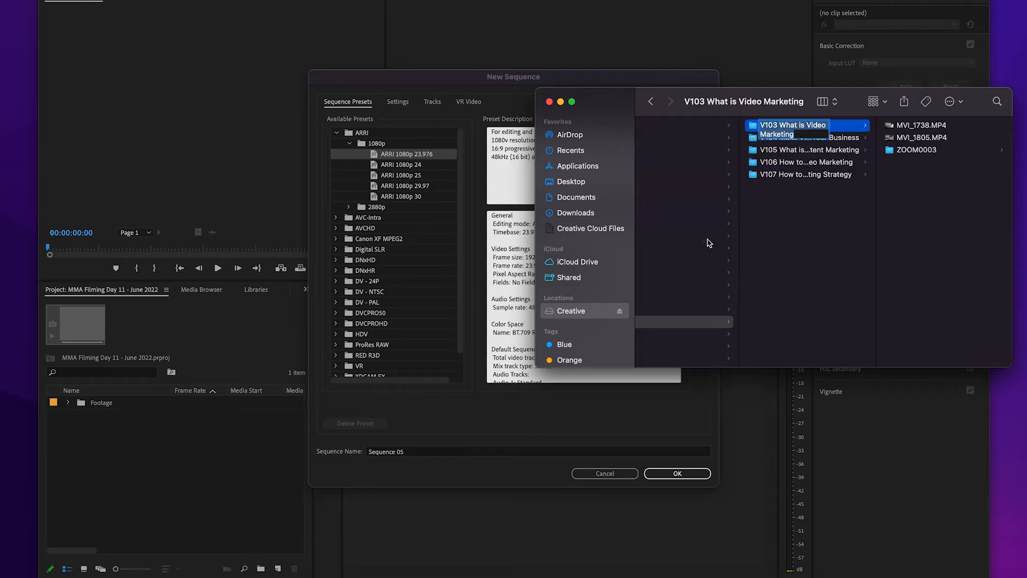
click(426, 458)
key(super+v)
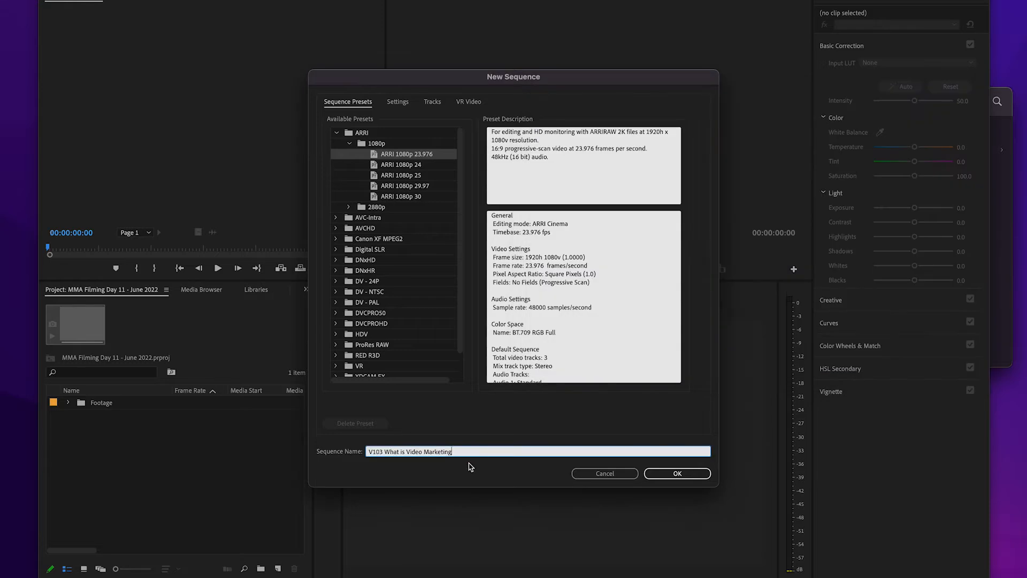
click(688, 475)
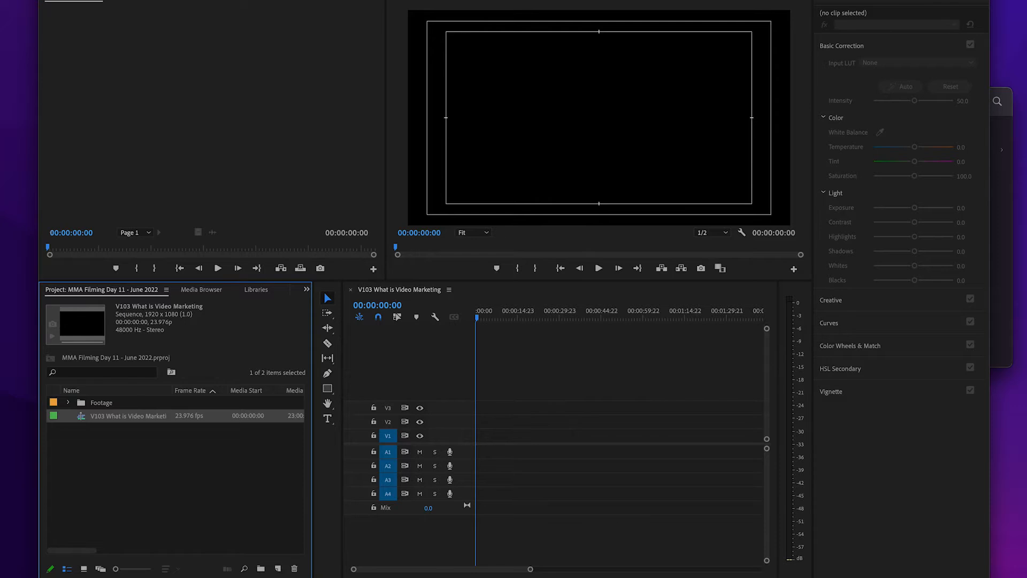
Create another ARRI 1080p 23.976 sequence, copying its name from the folder V104 Make Video Marketing Easy for Your Business.
click(80, 0)
mouse_move(85, 0)
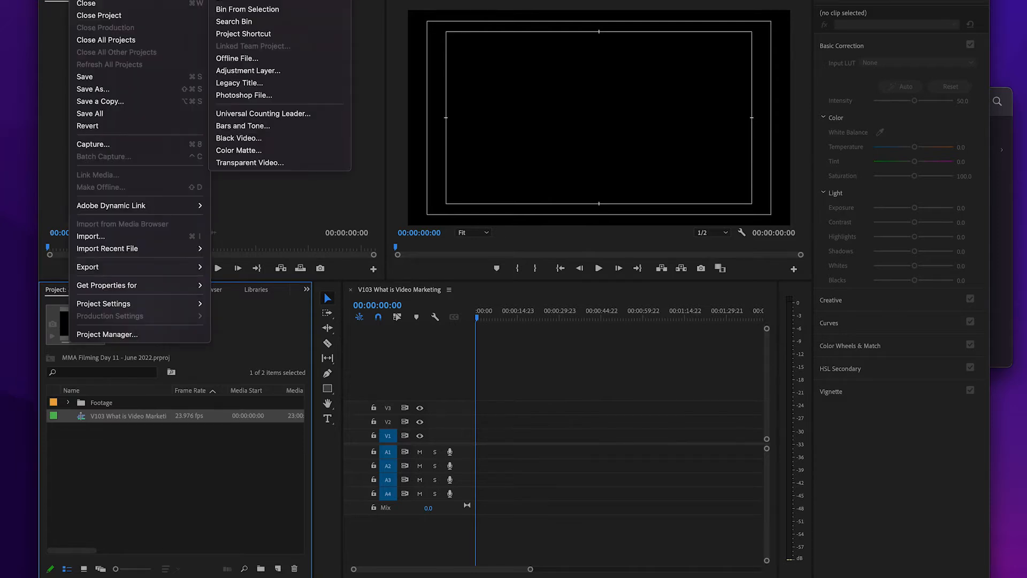
click(233, 0)
click(1008, 96)
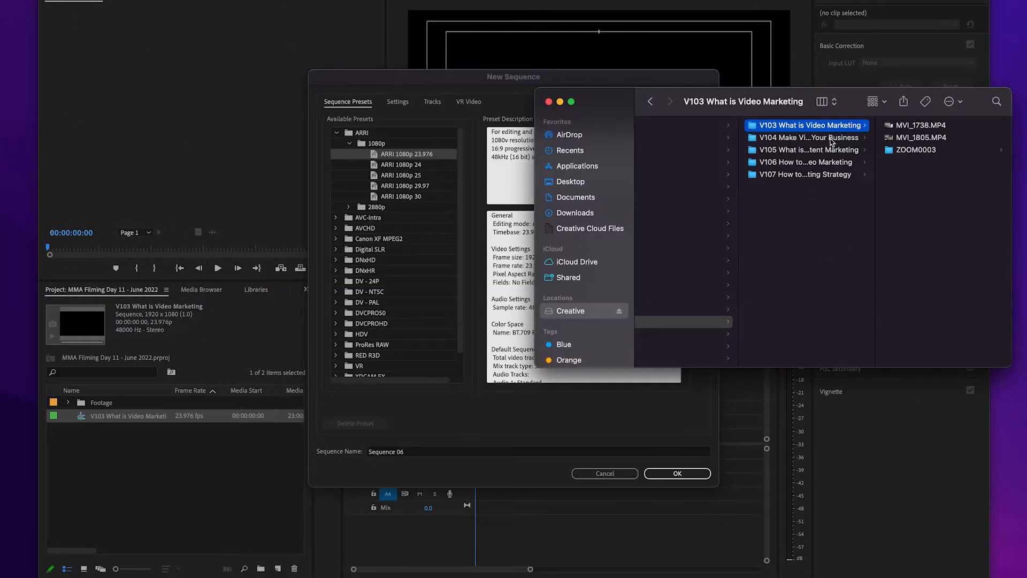
click(785, 139)
click(776, 139)
key(super+c)
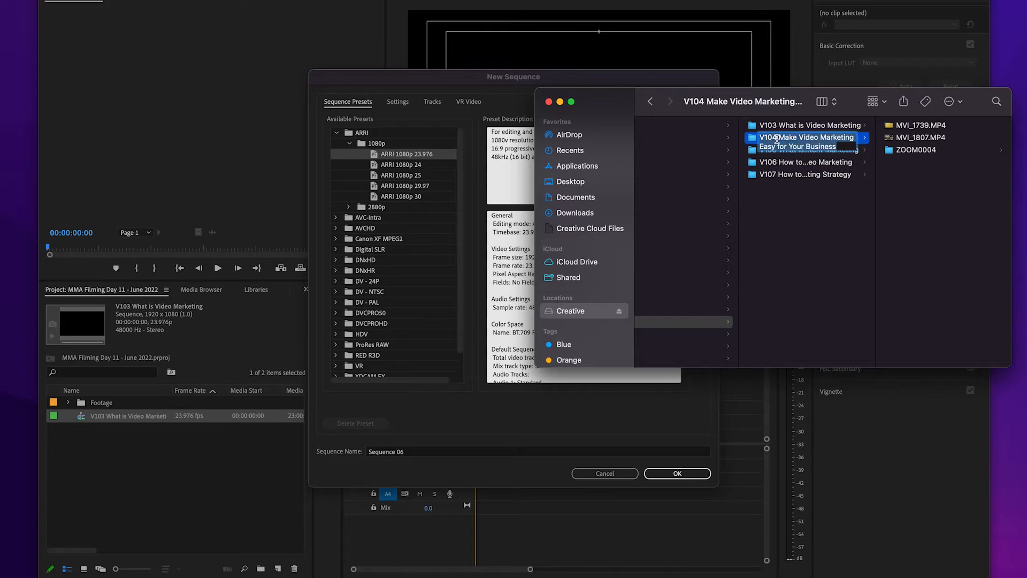
click(428, 468)
key(super+v)
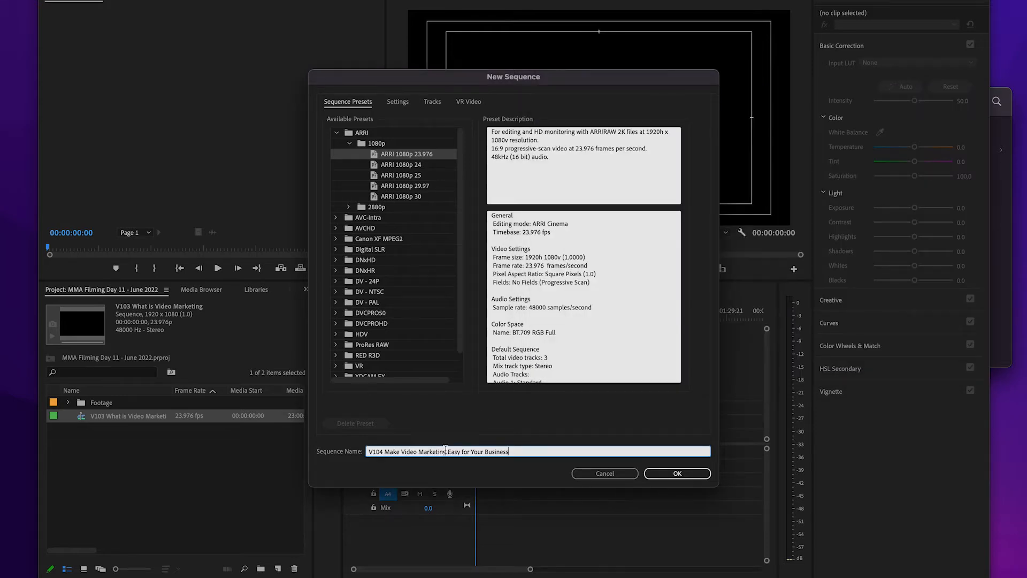
click(658, 473)
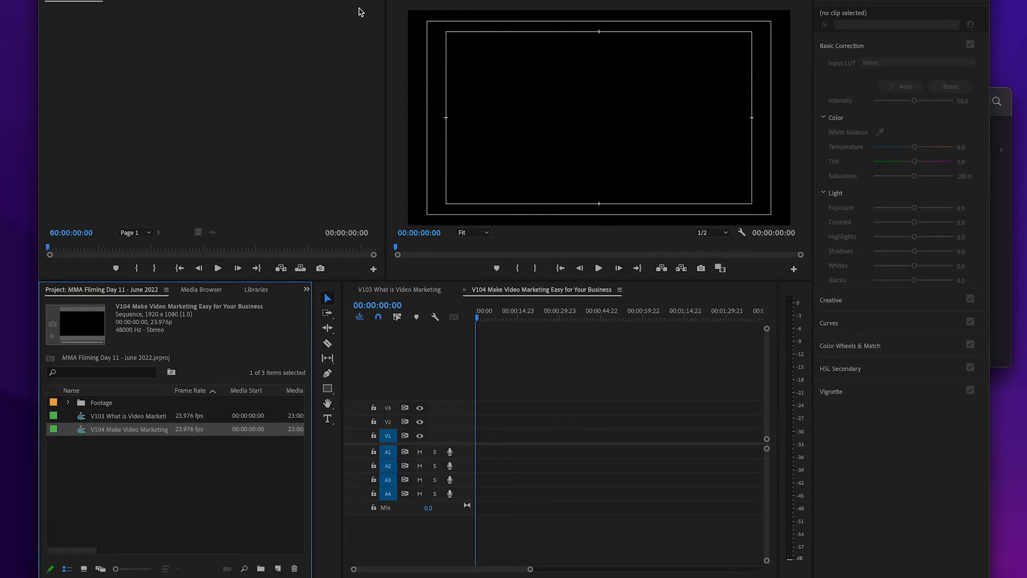
Create the sequences V105 What is Content Marketing, V106 How to Get Leads With Video Marketing and V107 How to Create a Video Marketing Strategy.
click(82, 0)
mouse_move(91, 0)
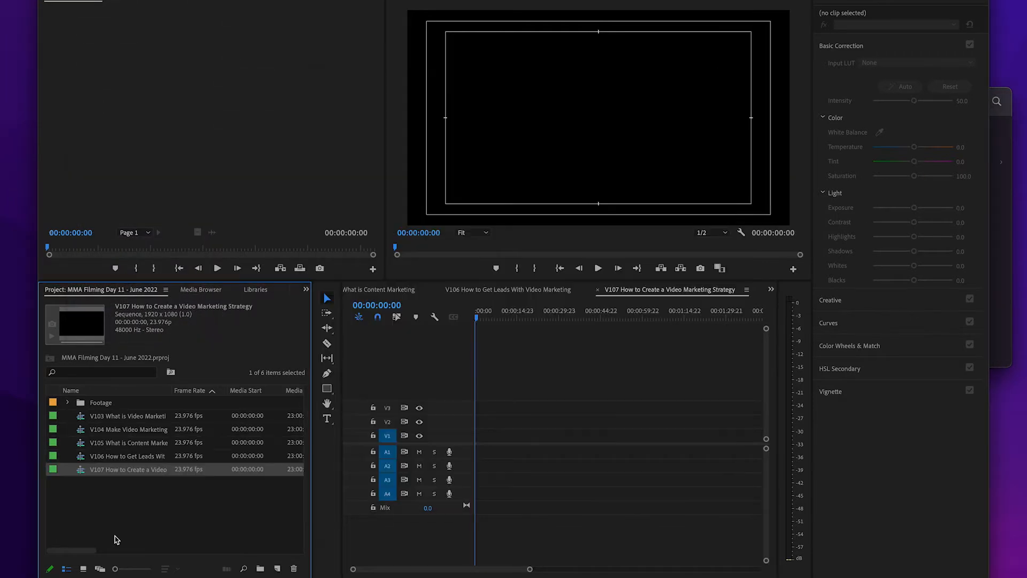
Create a project bin named sequences, move the V103 to V107 sequences into it and collapse it.
click(118, 511)
right_click(72, 497)
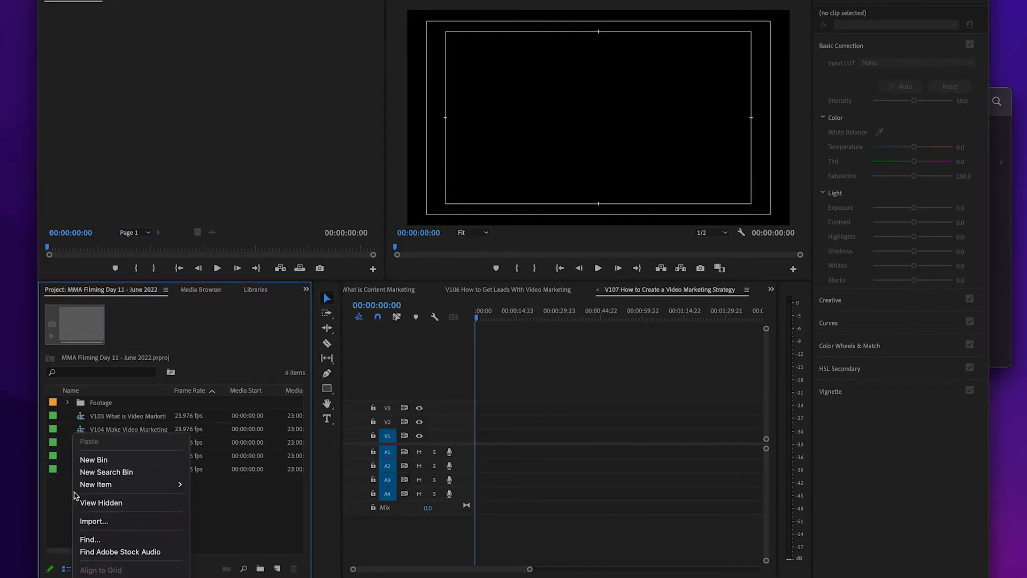
click(102, 459)
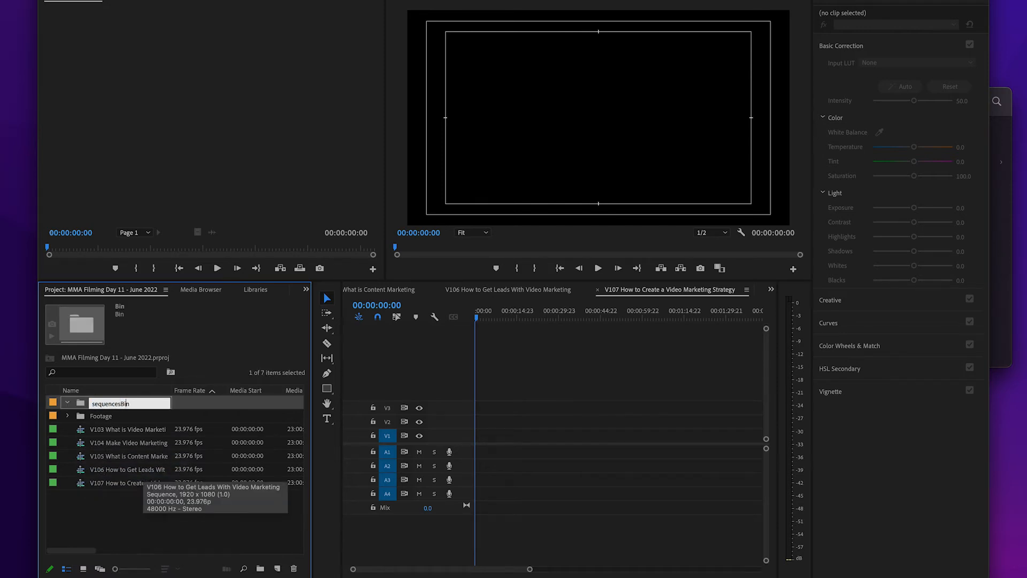
text(sequencesB)
key(BackSpace)
key(Return)
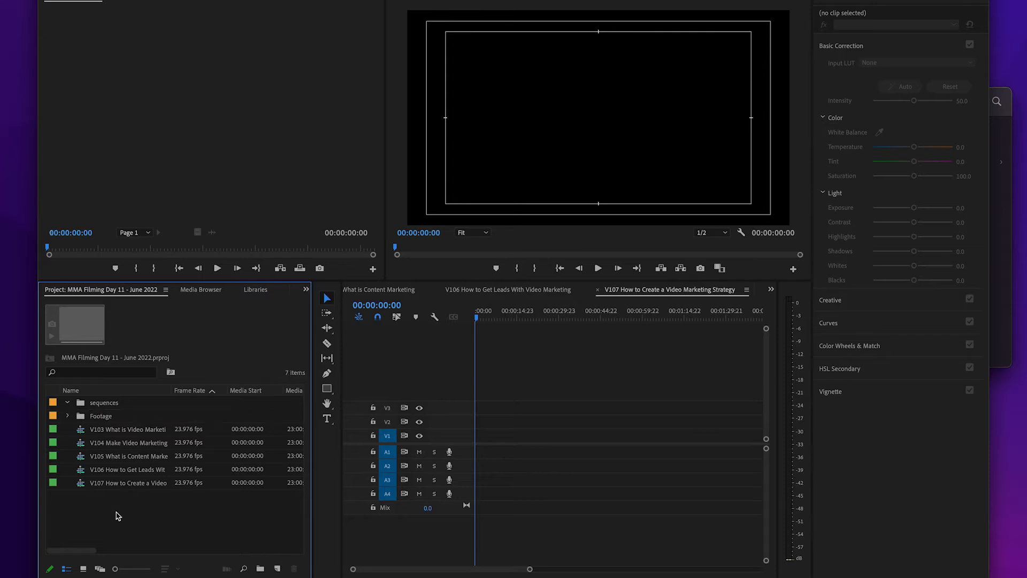
drag(113, 496, 99, 405)
click(67, 402)
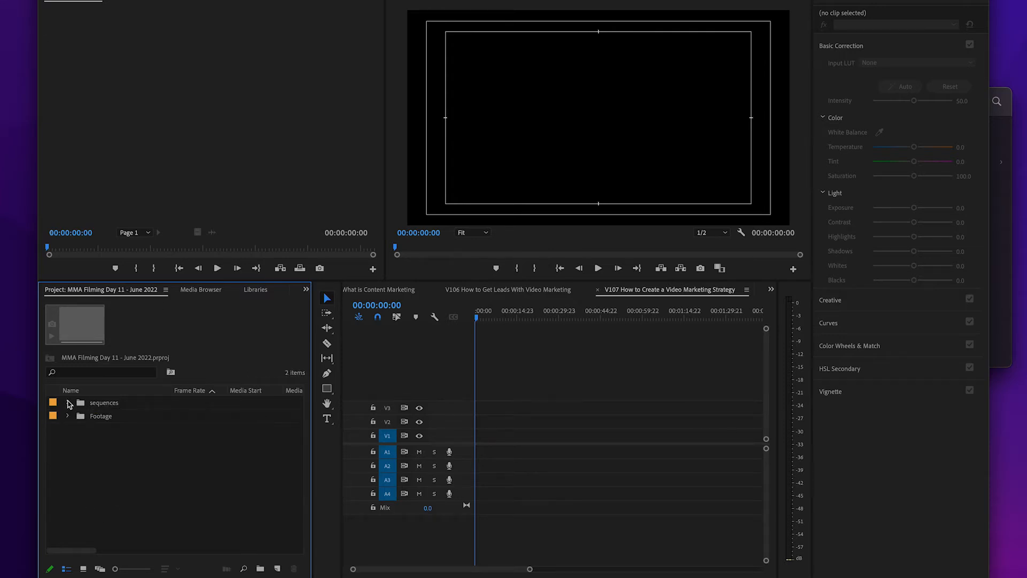
Create a project bin named Assets and capitalize the other new bin's name as Sequences.
right_click(72, 434)
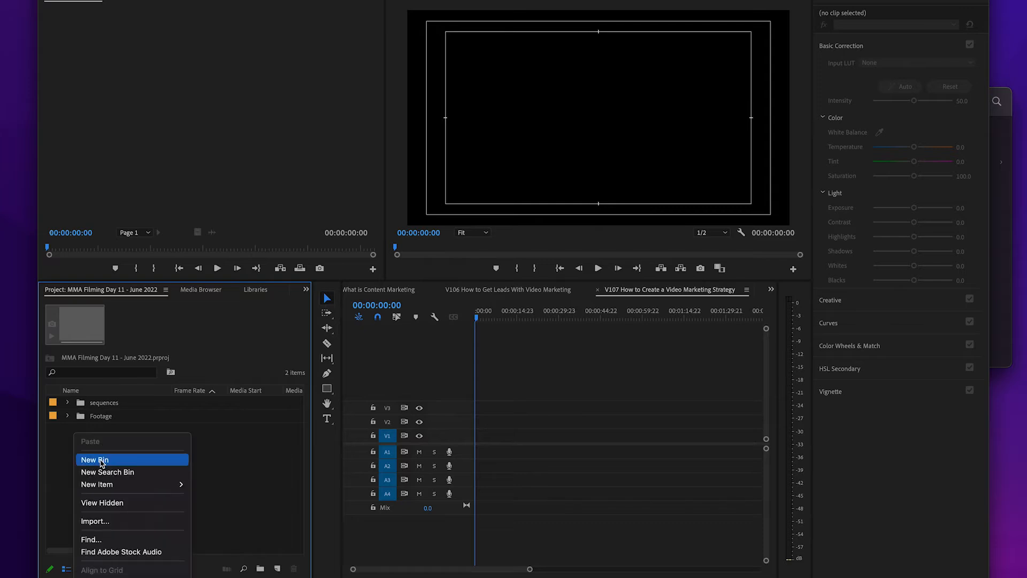
click(102, 458)
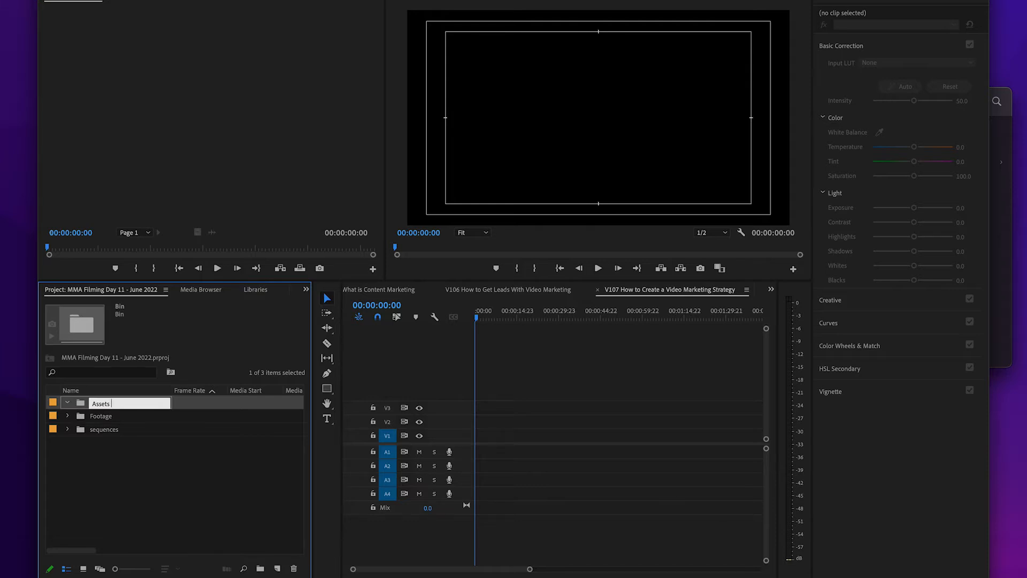
key(Tab)
click(98, 456)
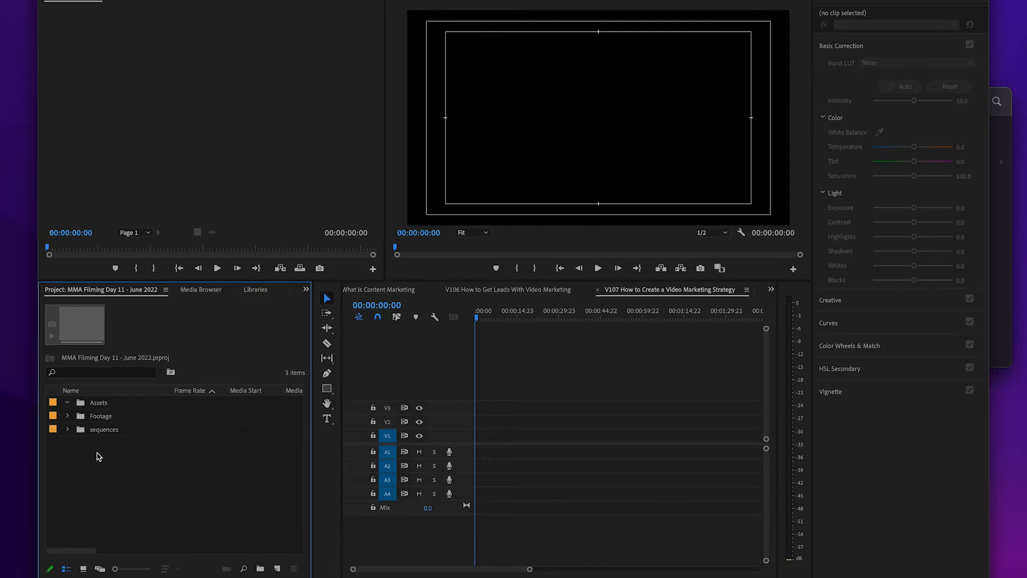
click(74, 404)
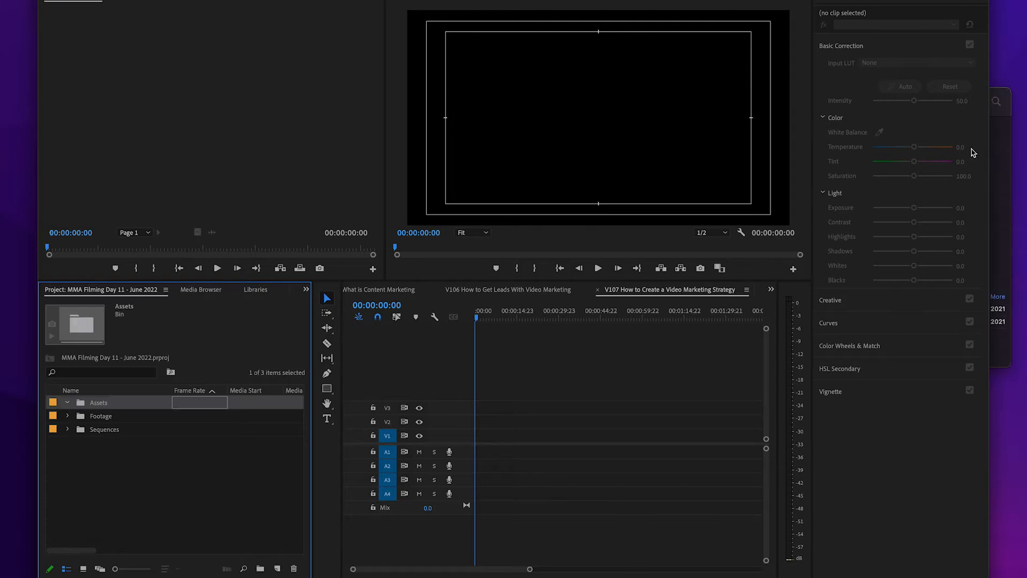
Import the four YouTube Subscribe clips, the second presenter lower third, LOGO ANIMATION_1.mp4, MMA ENDCARD V1.png and MMA YT Stinger January 2022.mp4 into Assets.
click(998, 105)
click(729, 260)
click(725, 334)
shift+click(695, 301)
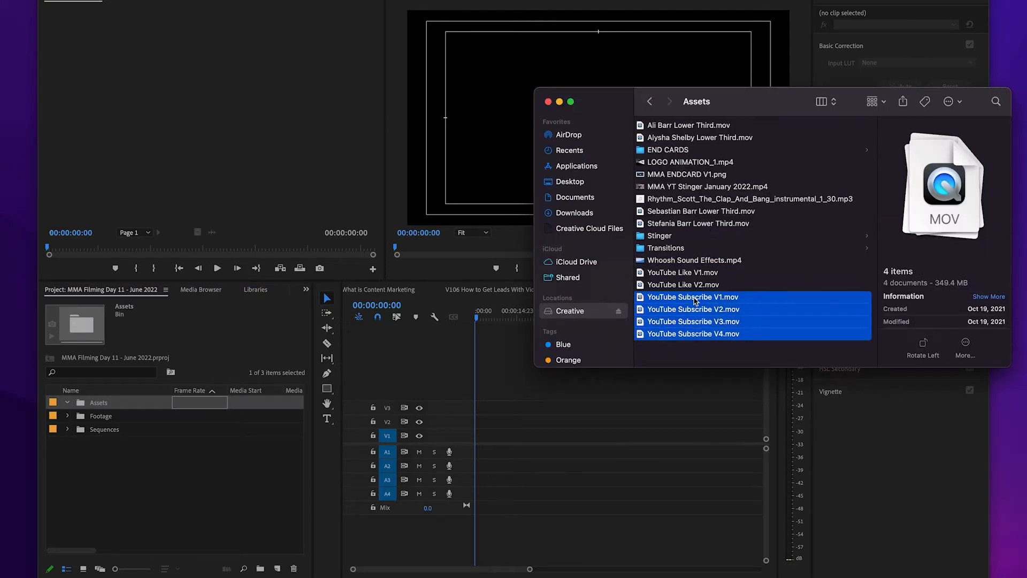
super+click(673, 140)
drag(670, 165, 673, 187)
drag(646, 142, 94, 405)
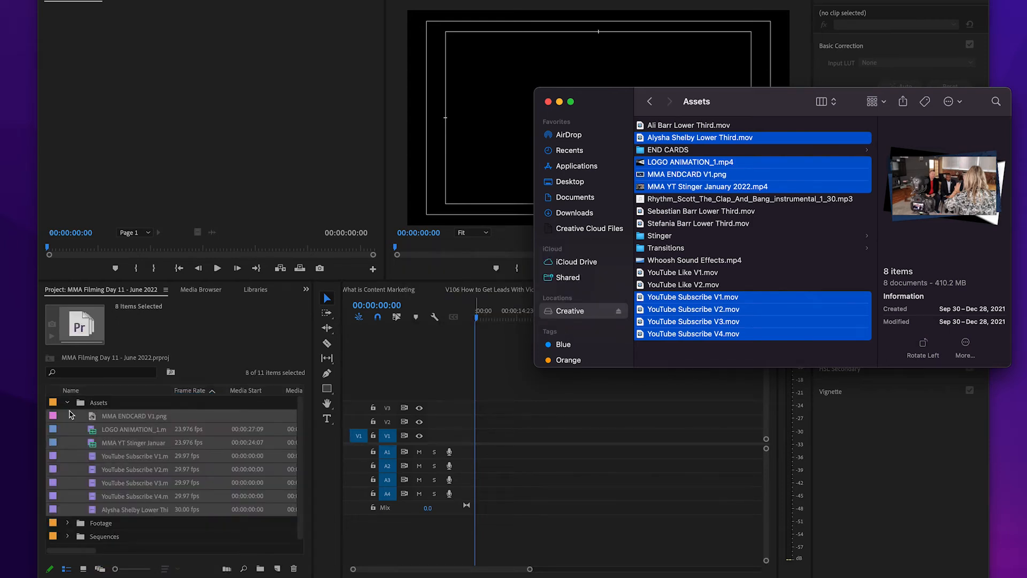
click(71, 415)
click(68, 403)
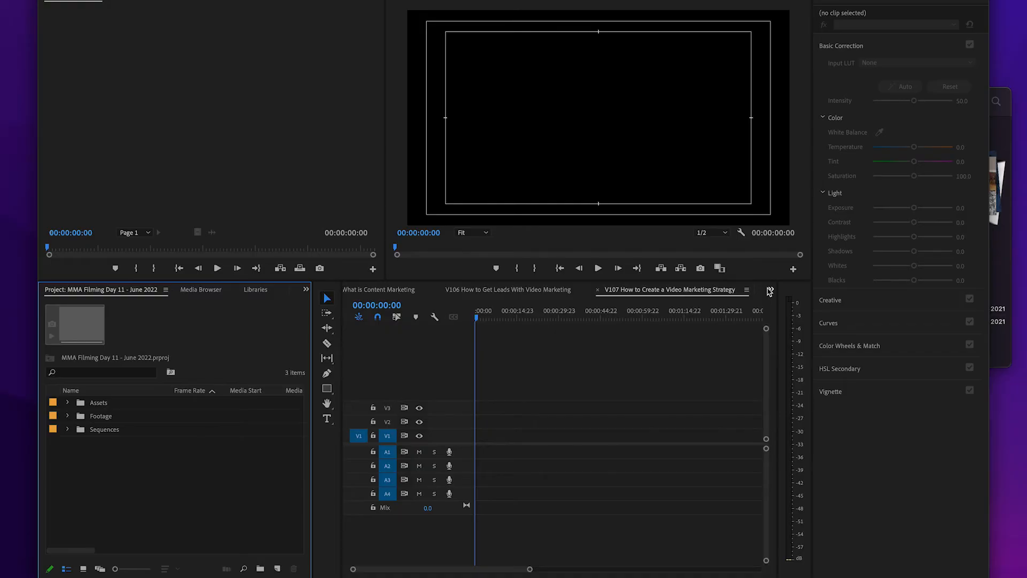
Switch to the V103 What is Video Marketing sequence and load MVI_1738.MP4 from its footage bin as a source audio waveform.
click(771, 289)
click(792, 300)
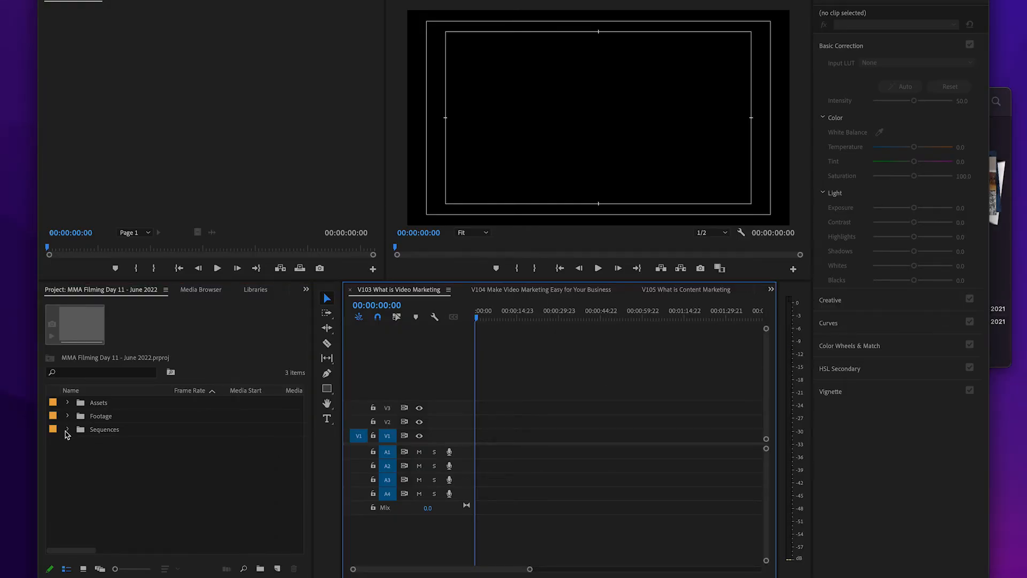
click(68, 416)
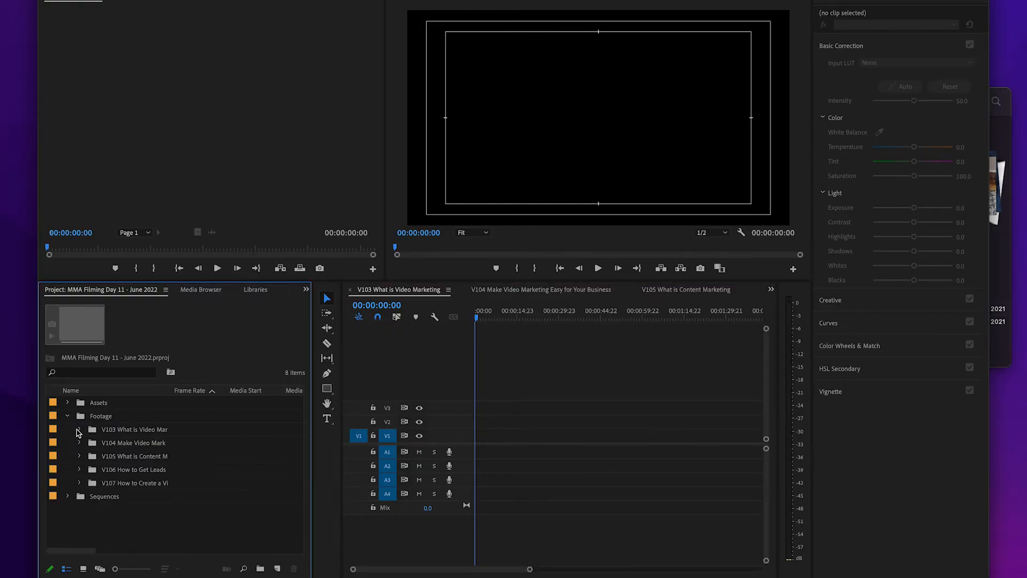
click(78, 430)
double_click(104, 445)
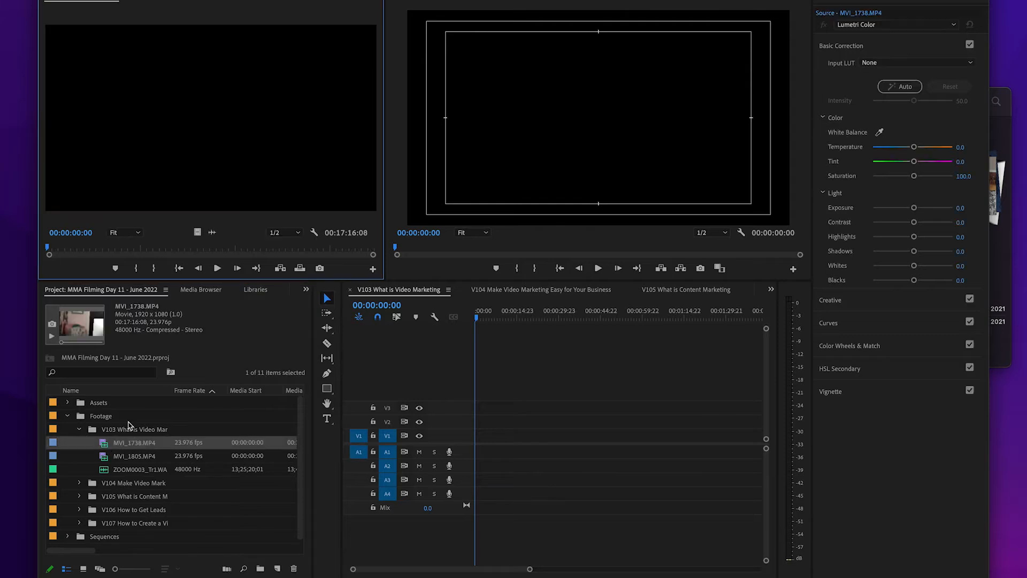
click(211, 232)
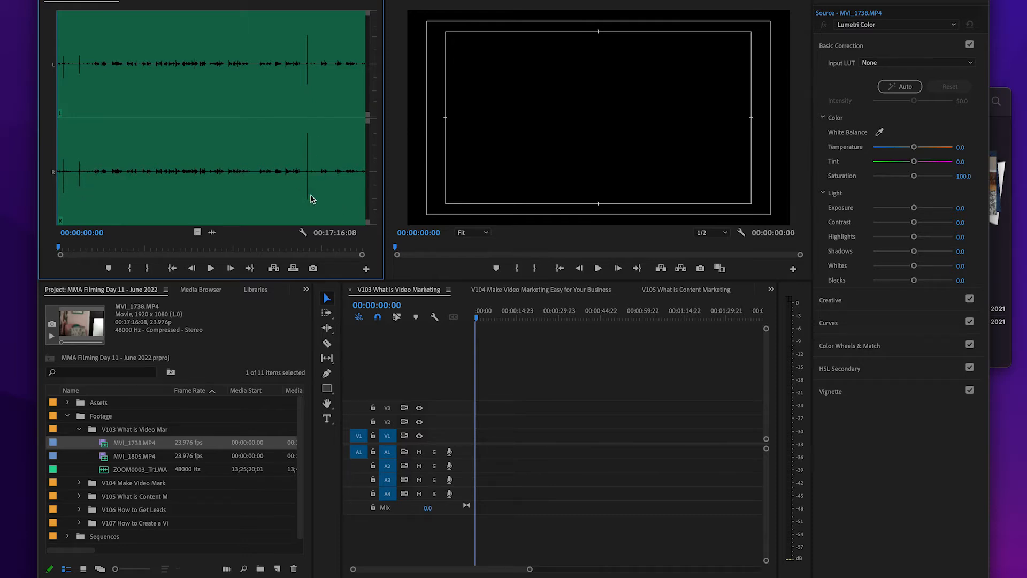
Locate the second audio spike in MVI_1738.MP4 frame by frame and set the In point at 00:01:18:12.
drag(362, 255, 266, 251)
key(space)
key(space)
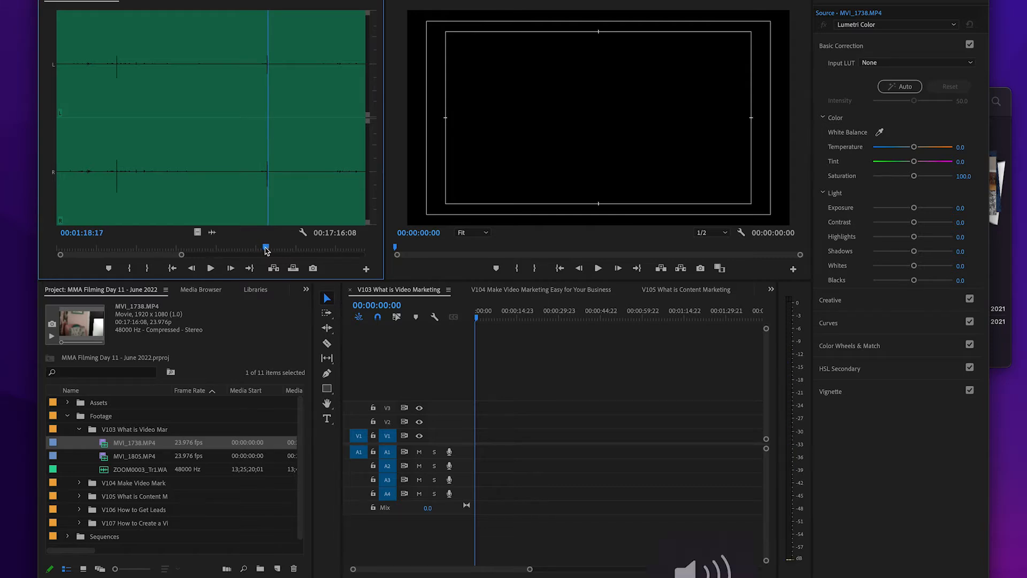
key(Left)
key(Left)
key(Left)
key(Left)
key(Left)
key(Left)
key(Left)
key(Left)
key(Left)
key(Left)
key(Left)
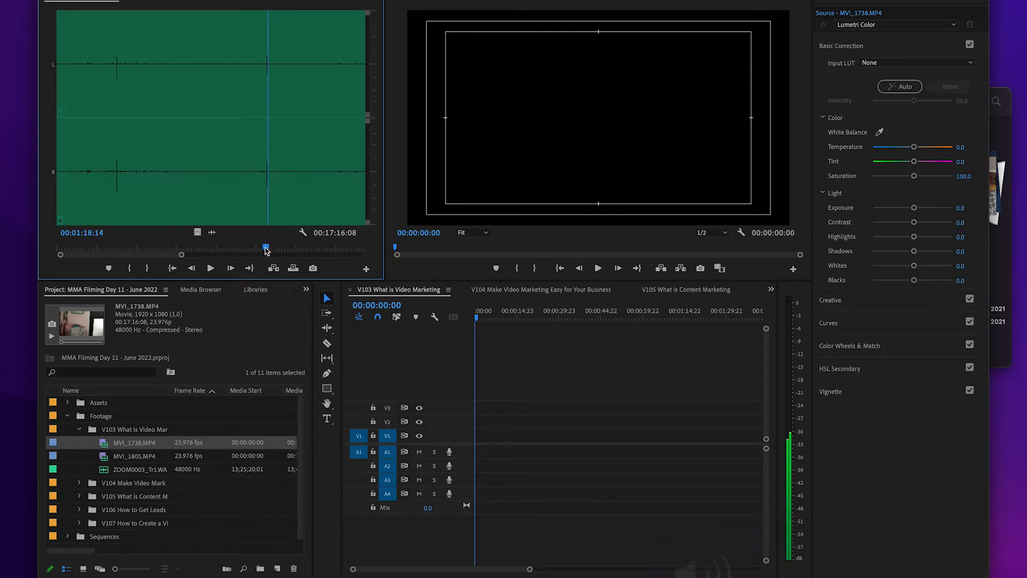
key(Right)
key(Right)
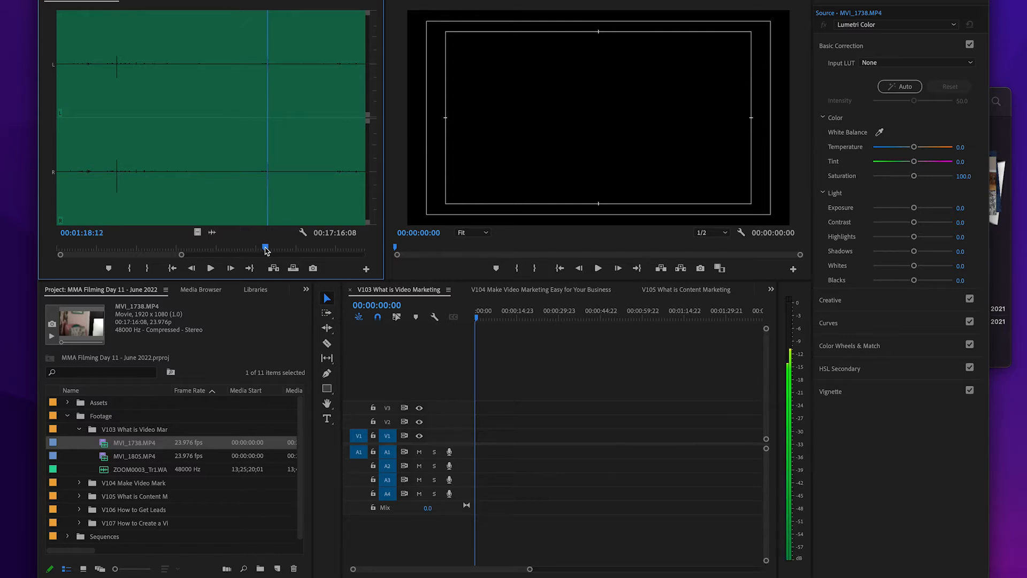
key(i)
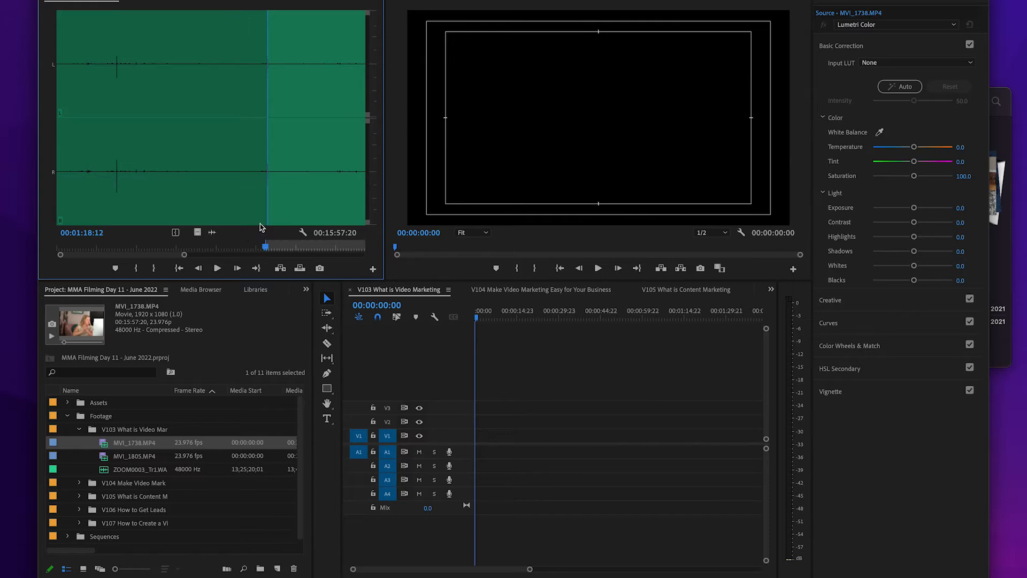
Place the trimmed MVI_1738.MP4 with its video and audio at the start of tracks V1 and A1 in the V103 sequence.
click(198, 233)
drag(198, 130, 472, 437)
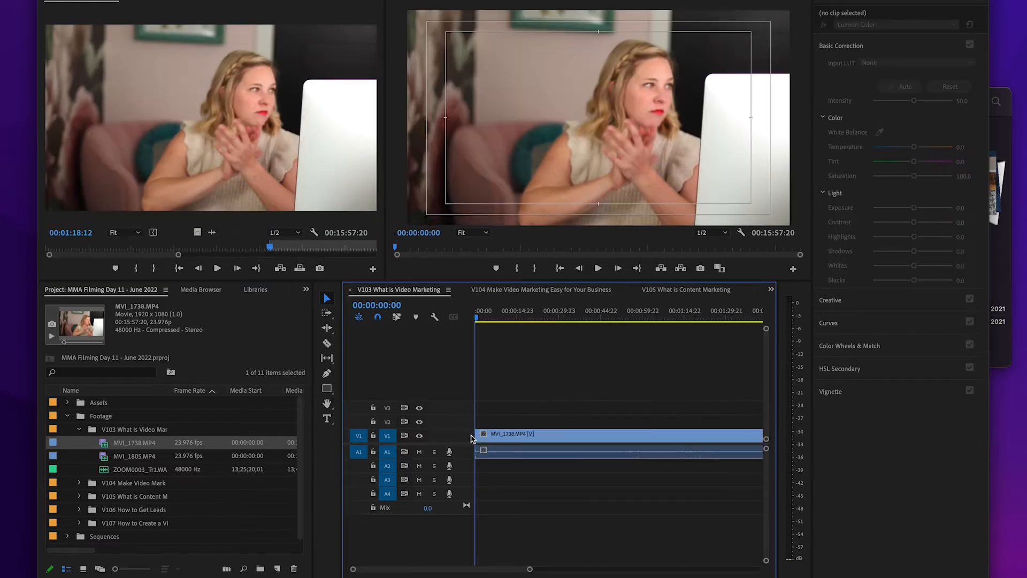
drag(530, 568, 721, 568)
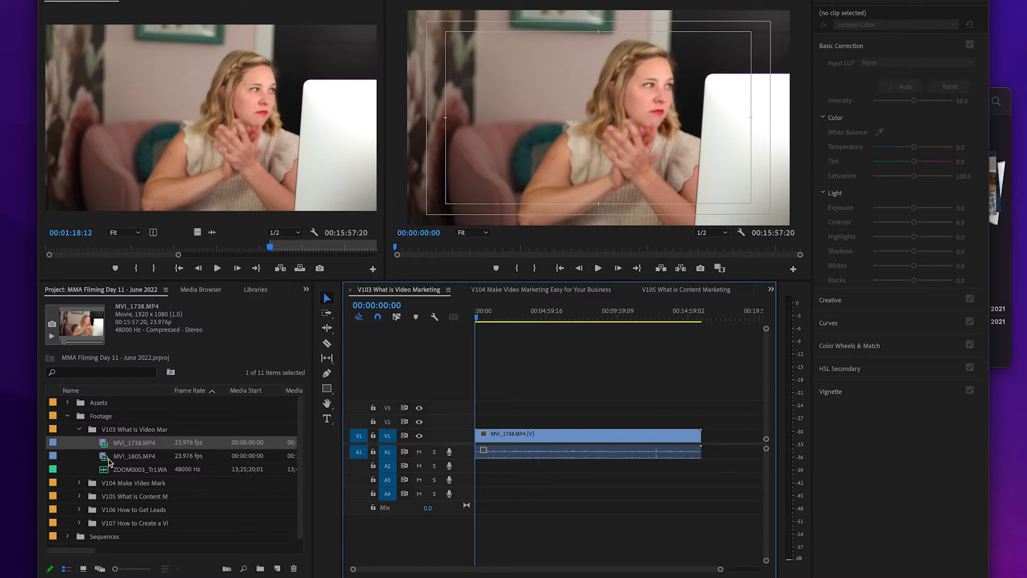
Load MVI_1805.MP4 from the V103 footage bin as a source audio waveform and go to its second audio spike.
double_click(105, 458)
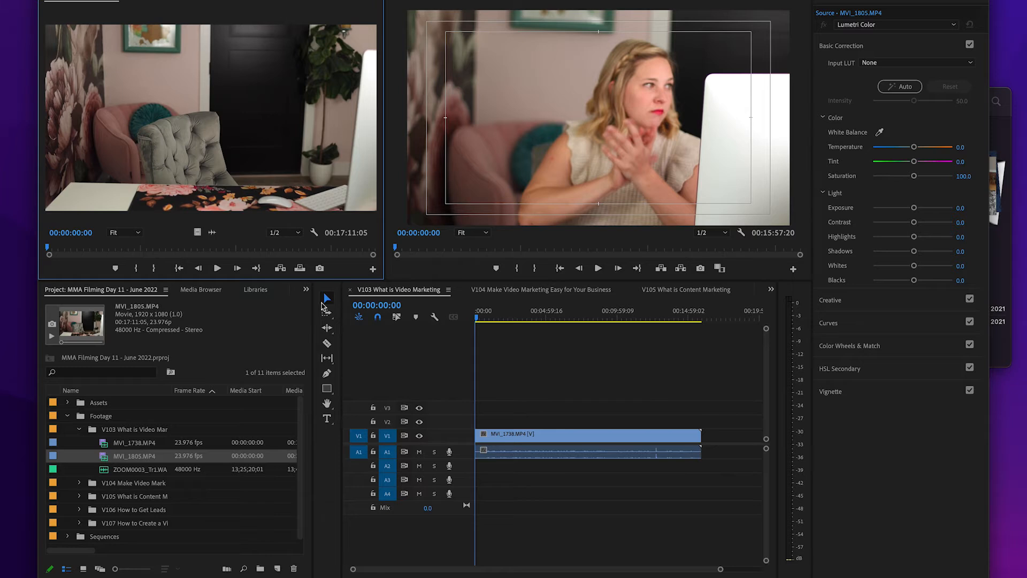
click(216, 231)
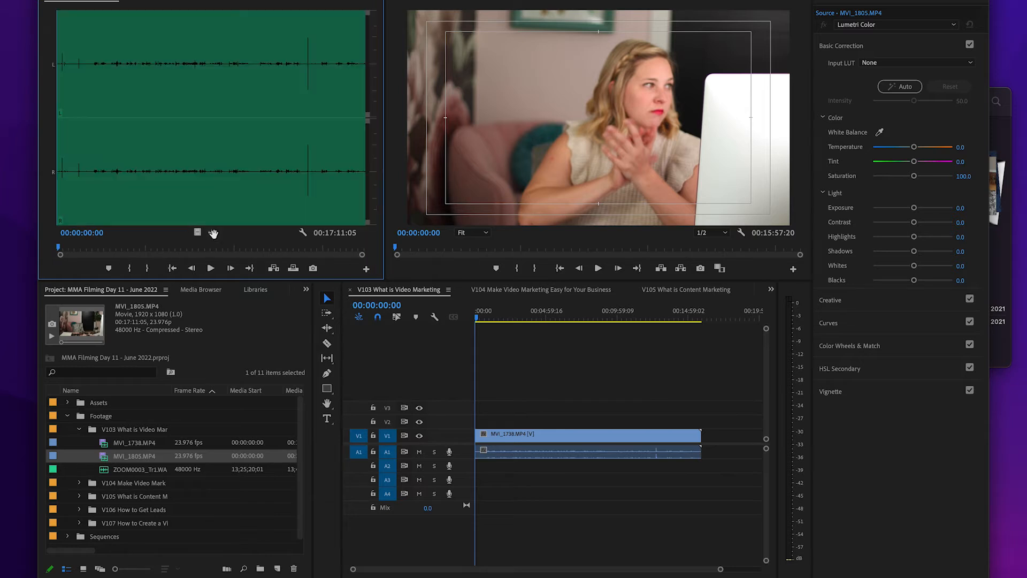
click(78, 172)
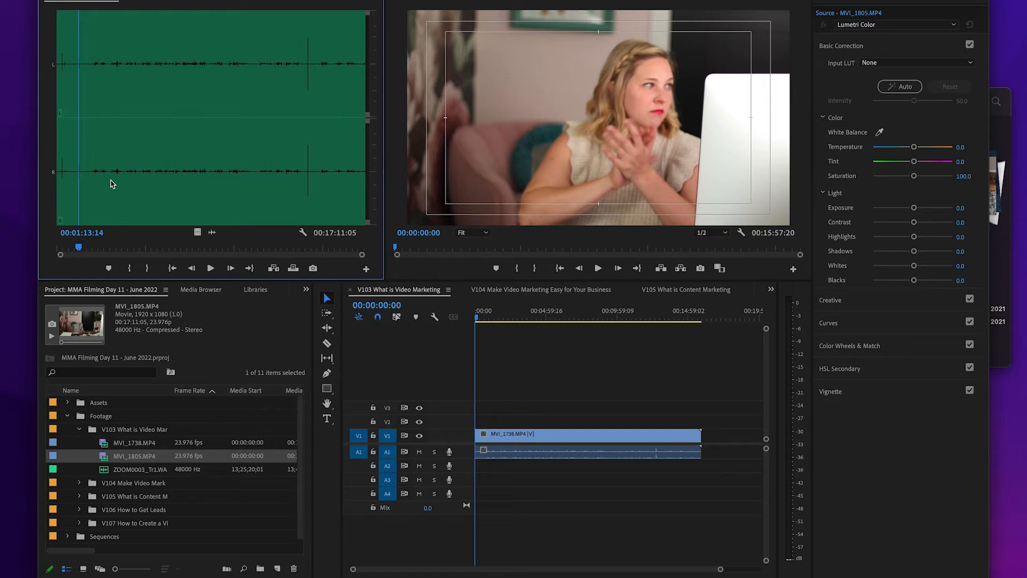
scroll(111, 183, up, 10)
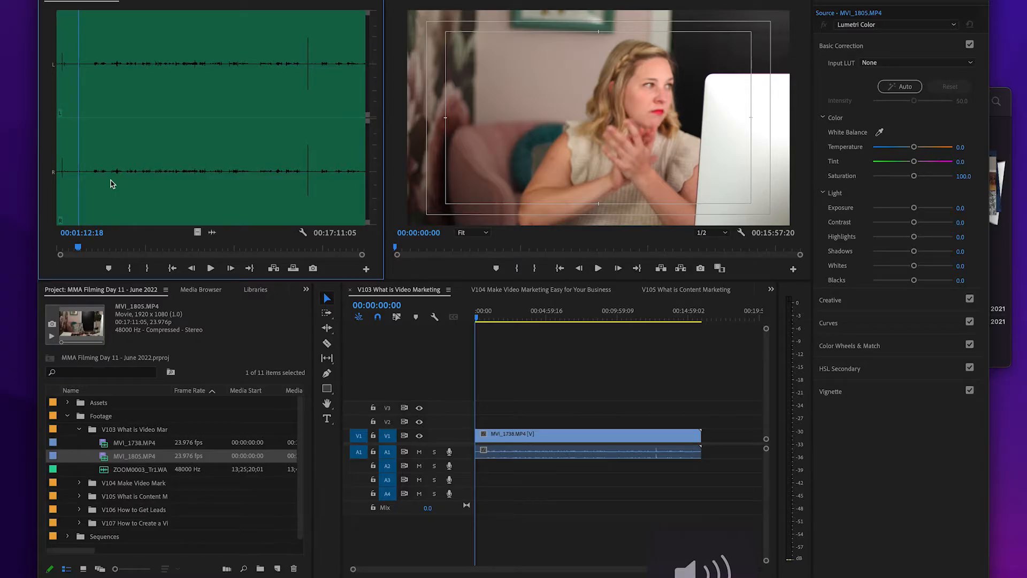
Locate the second audio spike in MVI_1805.MP4 closely in the zoomed-in waveform and set the In point at 00:01:16:05.
key(Left)
key(Left)
key(Left)
key(Left)
key(Left)
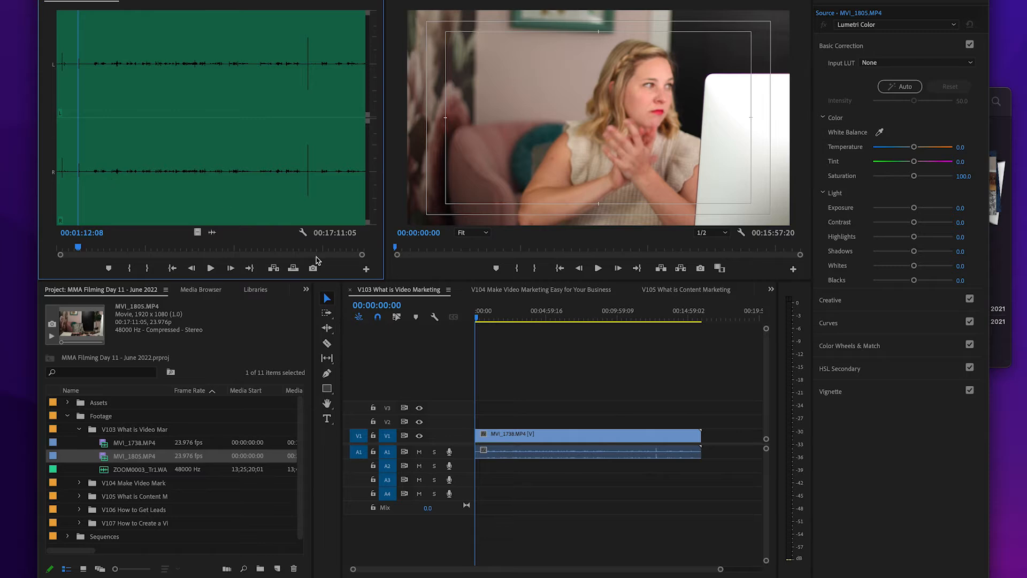
drag(362, 258, 233, 250)
click(229, 249)
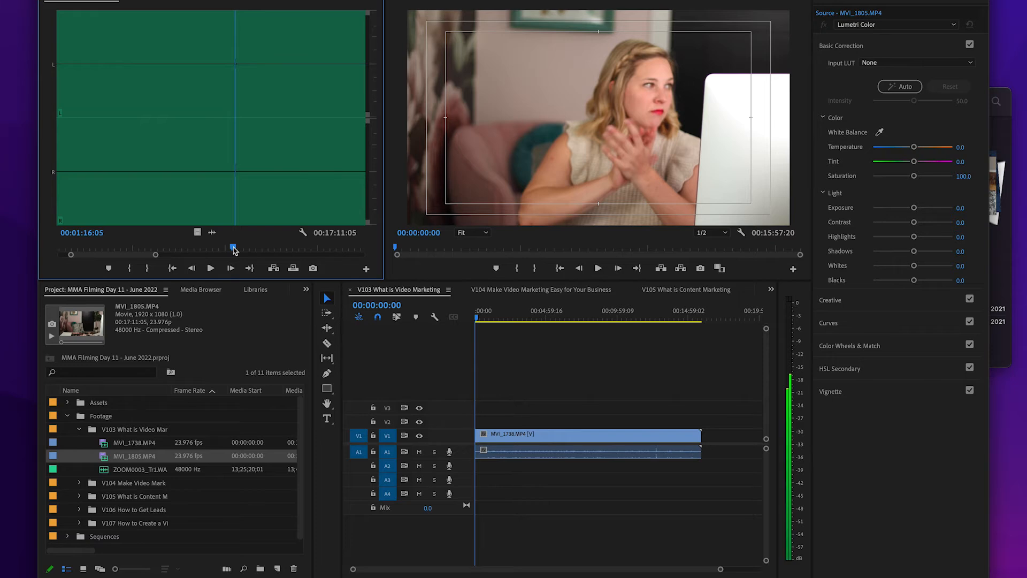
key(i)
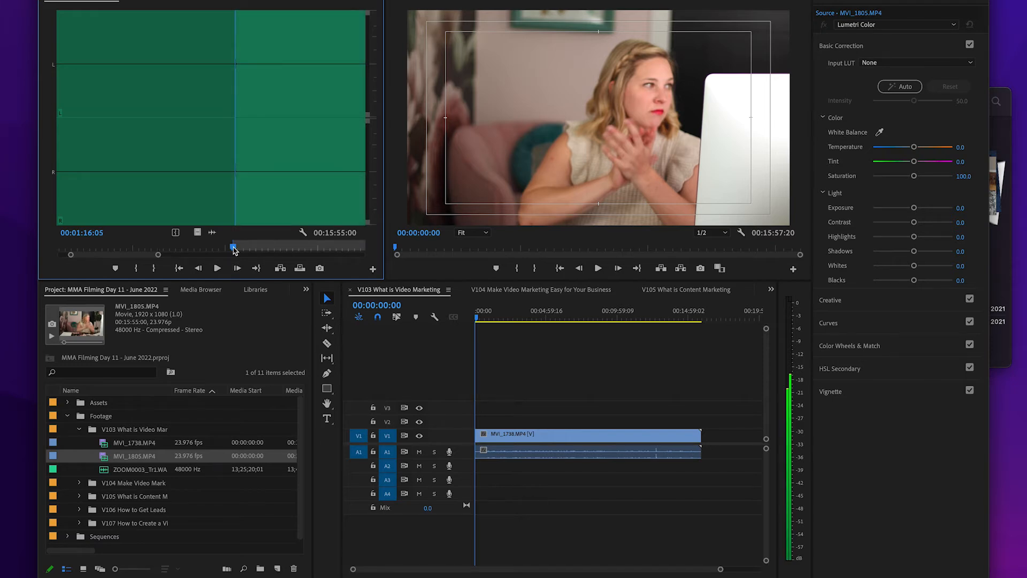
Place the trimmed MVI_1805.MP4 with its video and audio at the sequence start on V2 and A2, and check the spike alignment.
click(197, 232)
drag(435, 327, 512, 420)
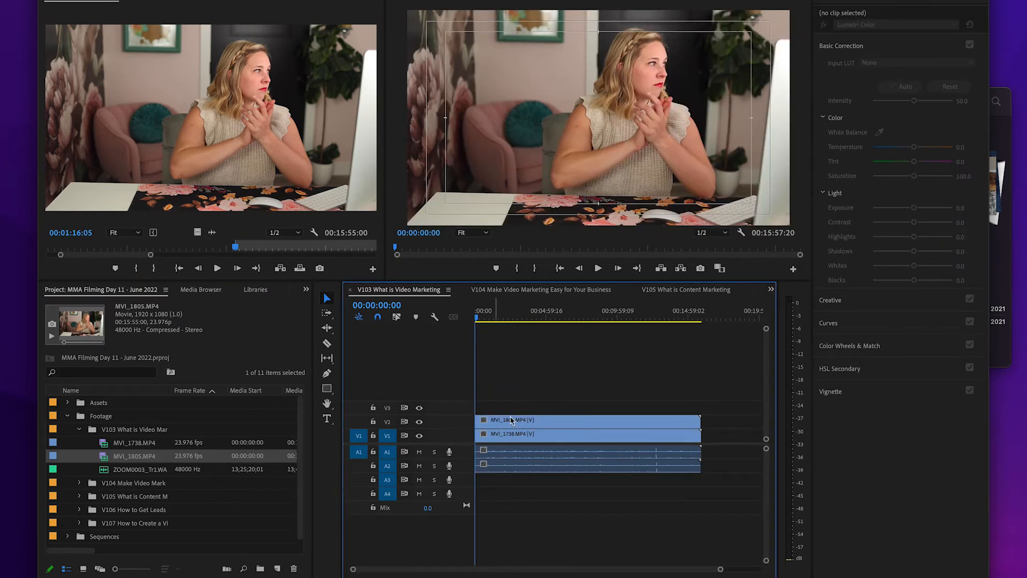
click(657, 313)
drag(720, 568, 762, 566)
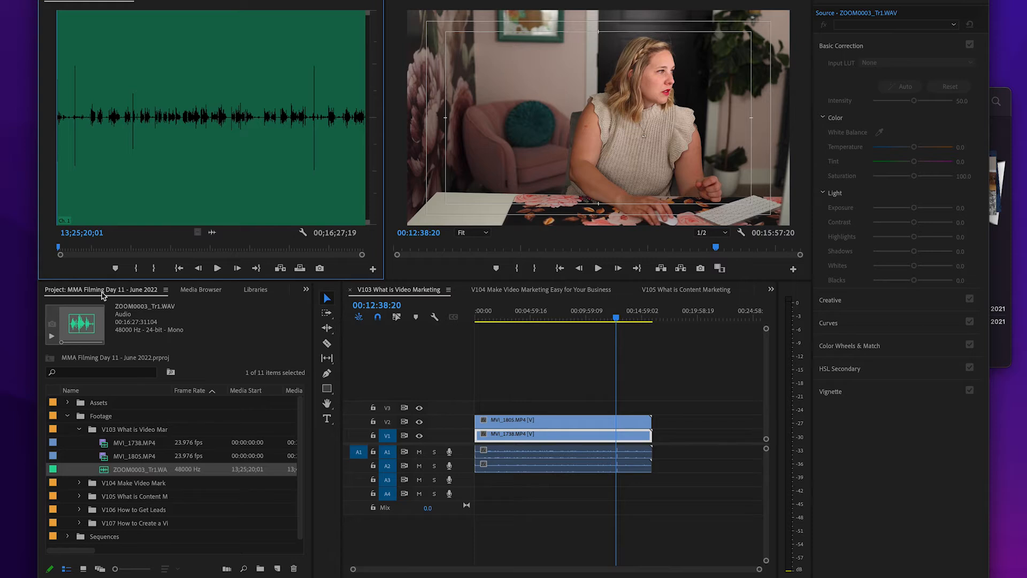
Set the In point of ZOOM0003_Tr1.WAV at 13;26;19;05 on its first large spike and place it at the start of track A3.
click(76, 248)
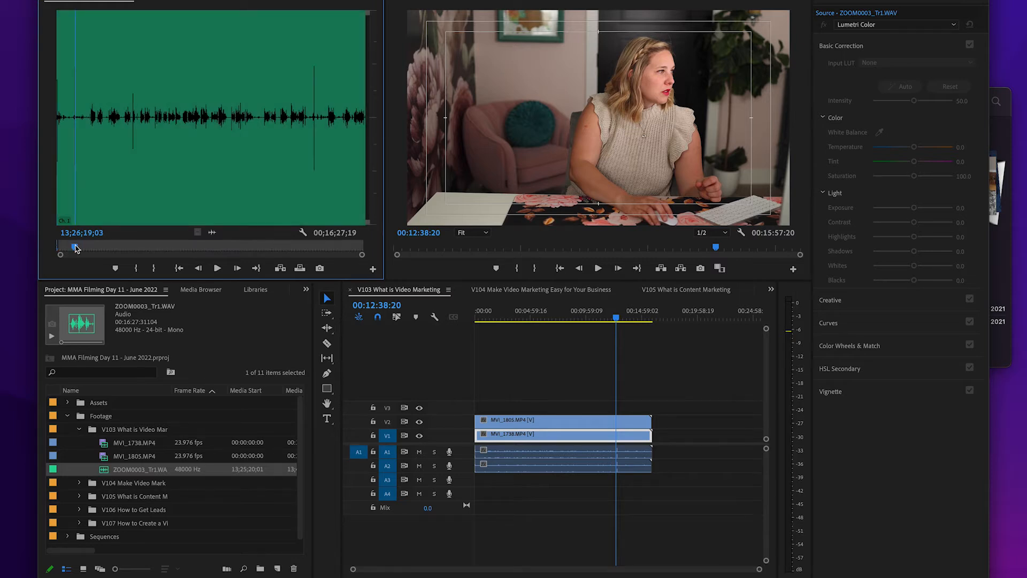
key(i)
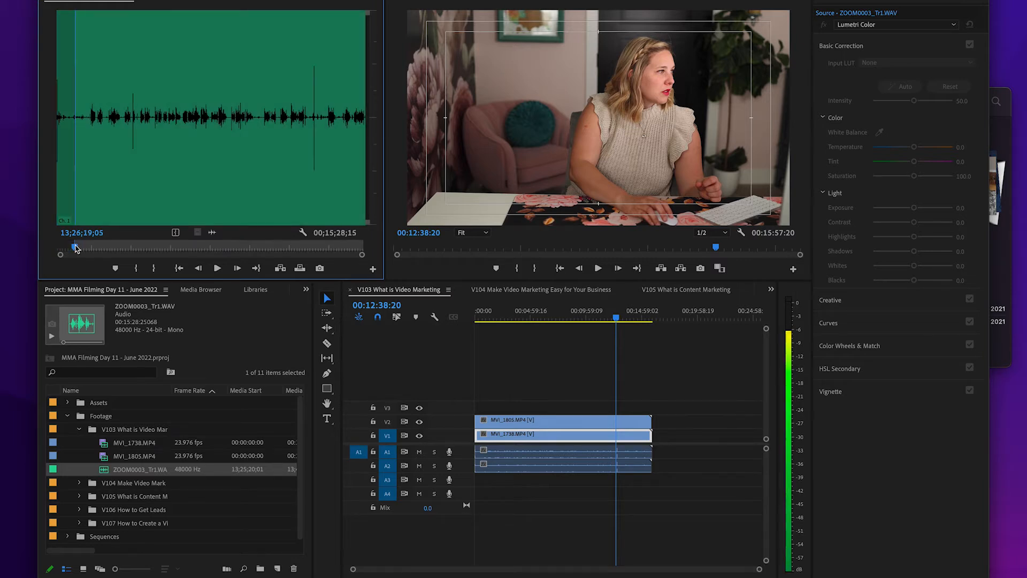
drag(211, 233, 480, 485)
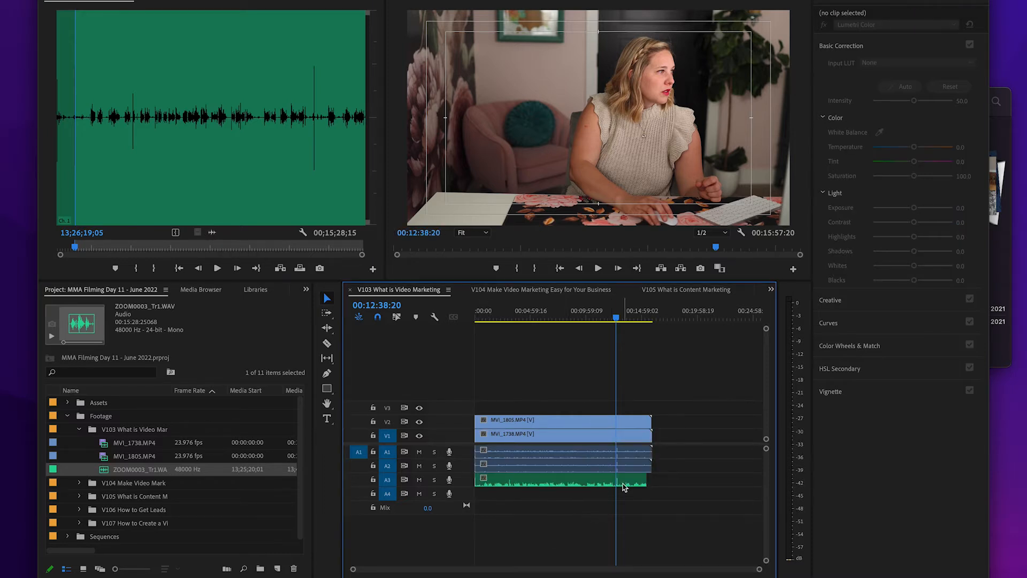
Play back the V103 sequence from the start and around 00:02:09 to check the sync of both angles and the external audio.
click(509, 319)
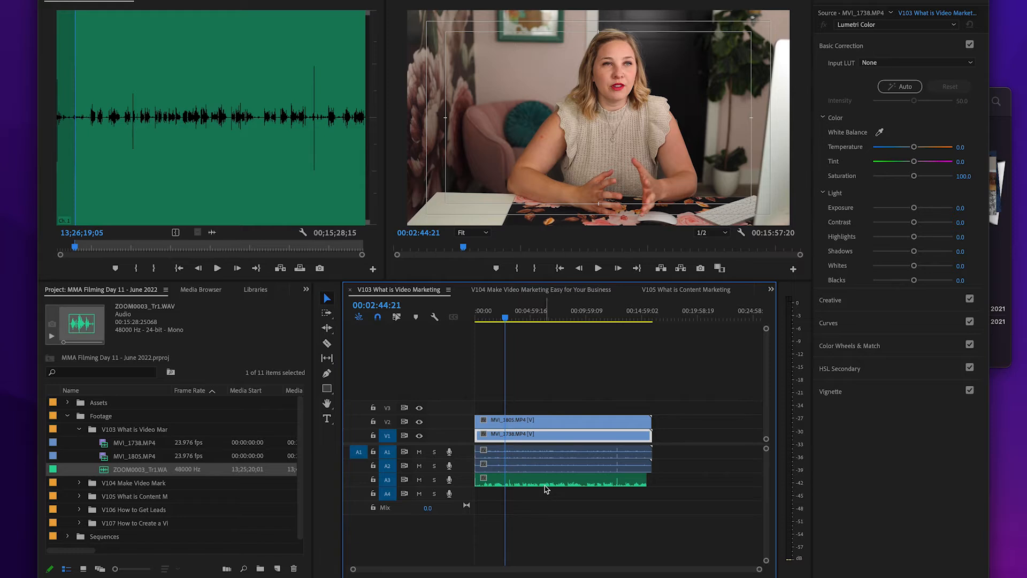
key(Home)
key(backslash)
key(space)
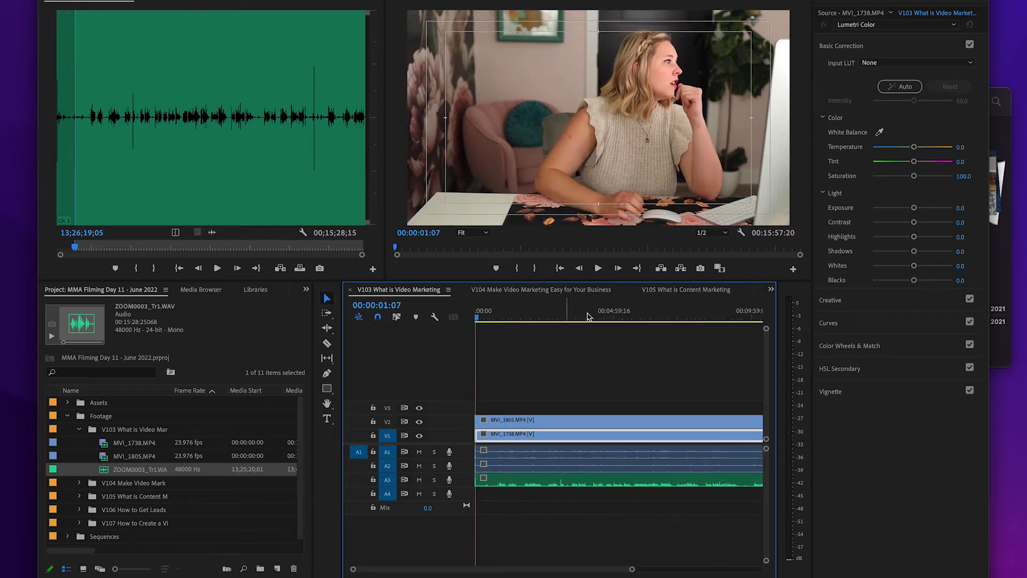
click(539, 317)
click(535, 317)
key(space)
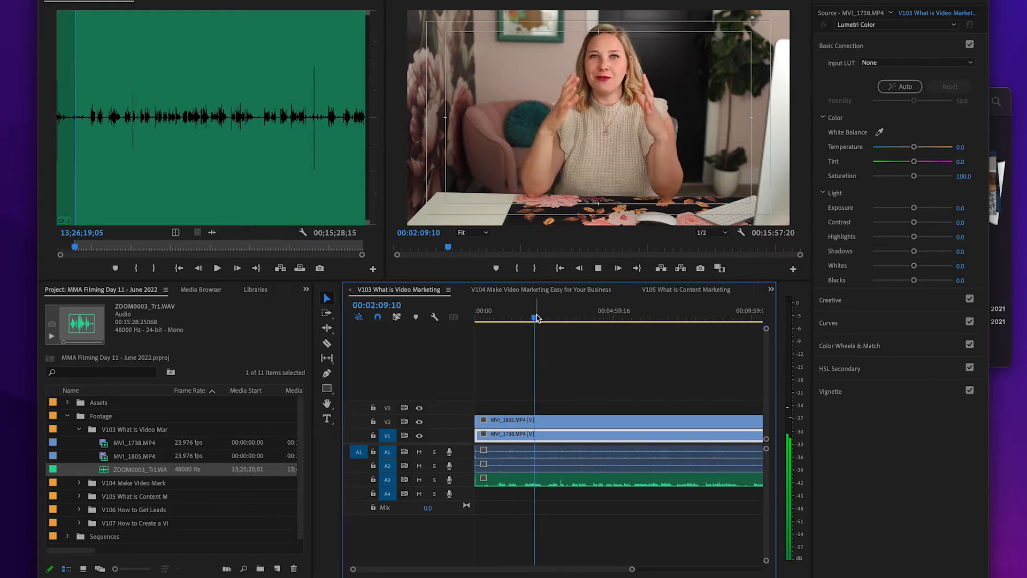
key(space)
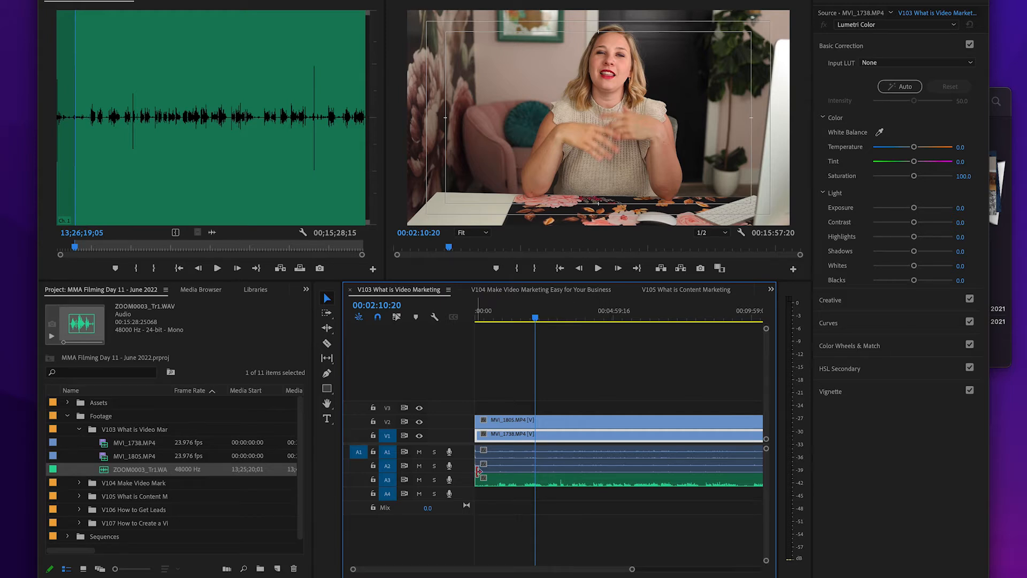
Mute the camera audio on tracks A1 and A2 and play from 00:06:30:10 to check the level of the external audio.
click(420, 465)
click(419, 452)
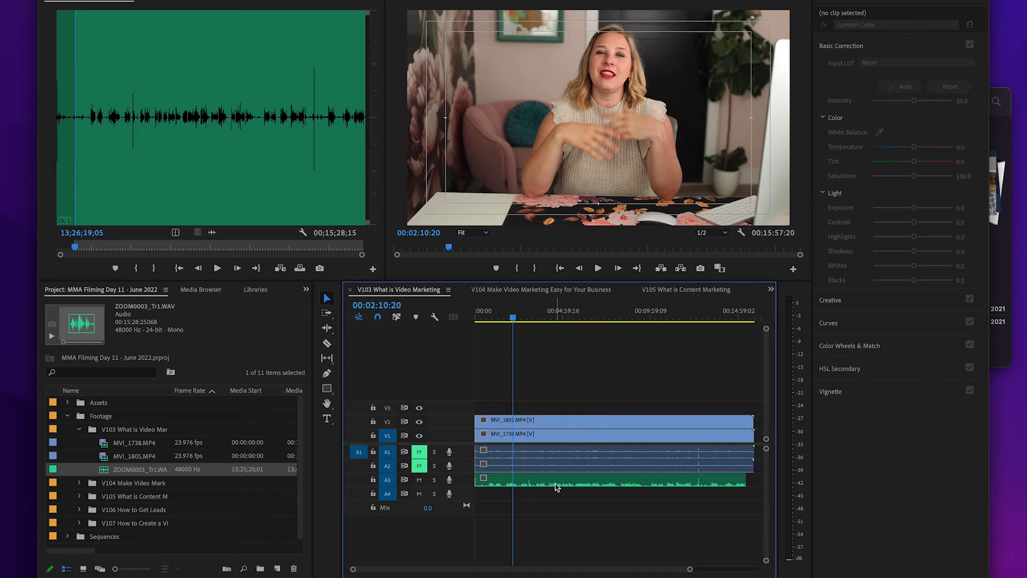
click(590, 318)
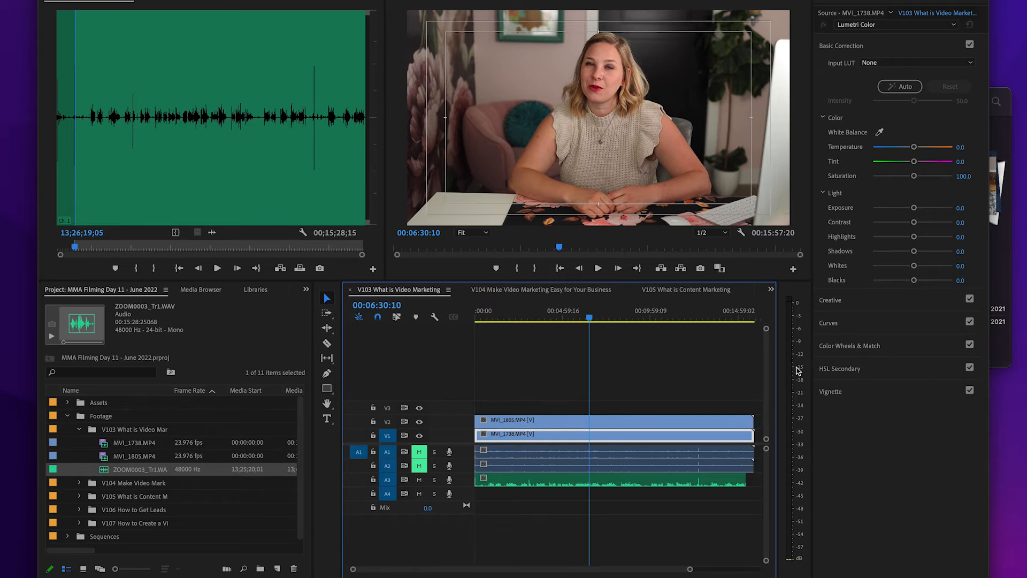
key(space)
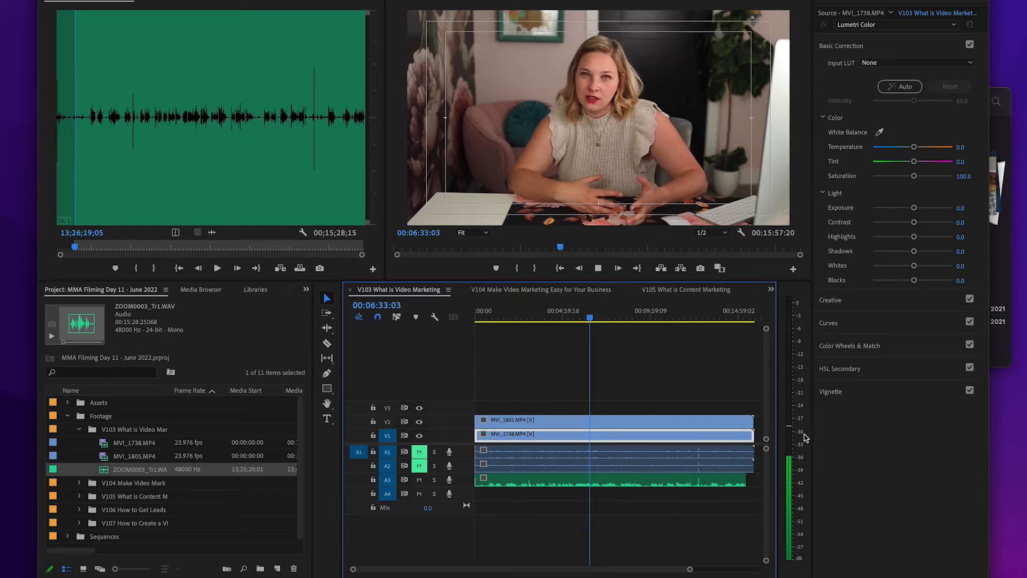
key(space)
Adjust the audio gain of the ZOOM0003_Tr1.WAV clip on A3 by 8 dB.
right_click(609, 486)
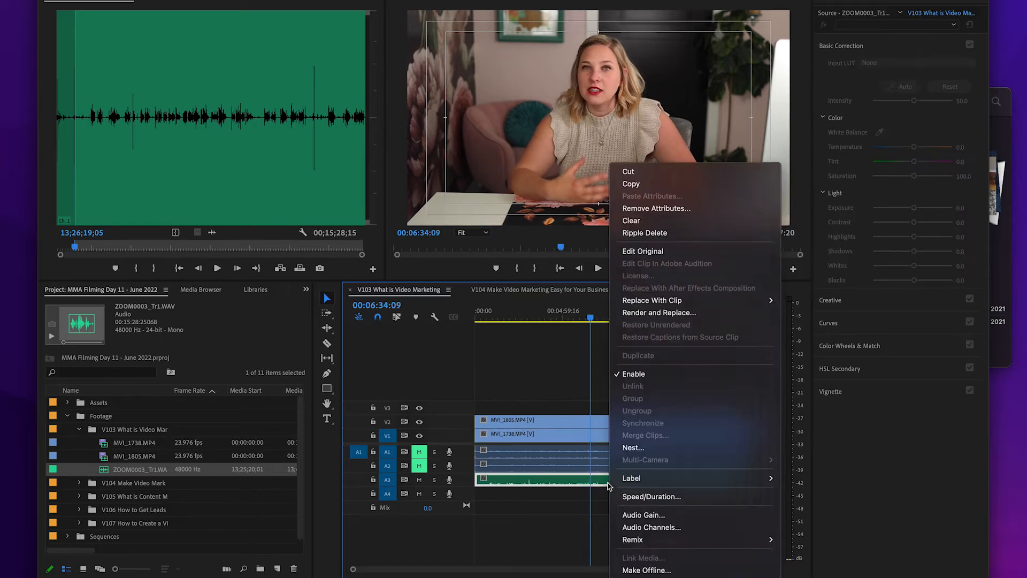
click(633, 516)
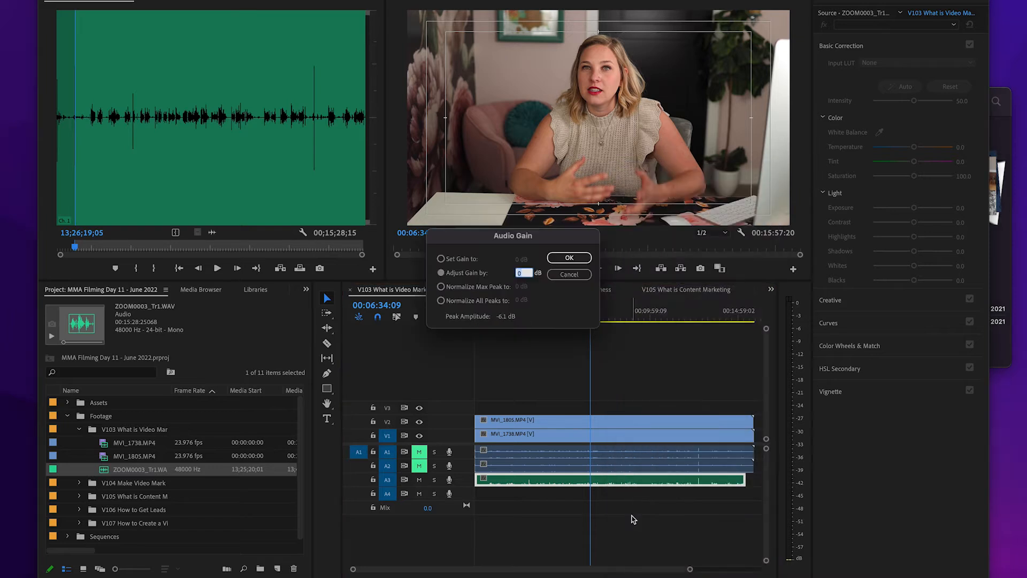
text(8)
key(Return)
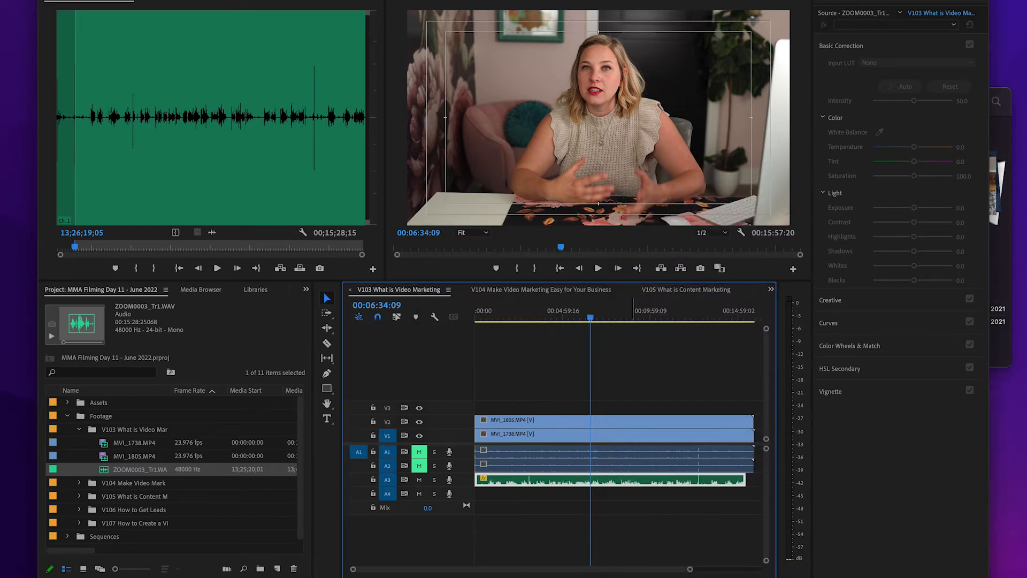
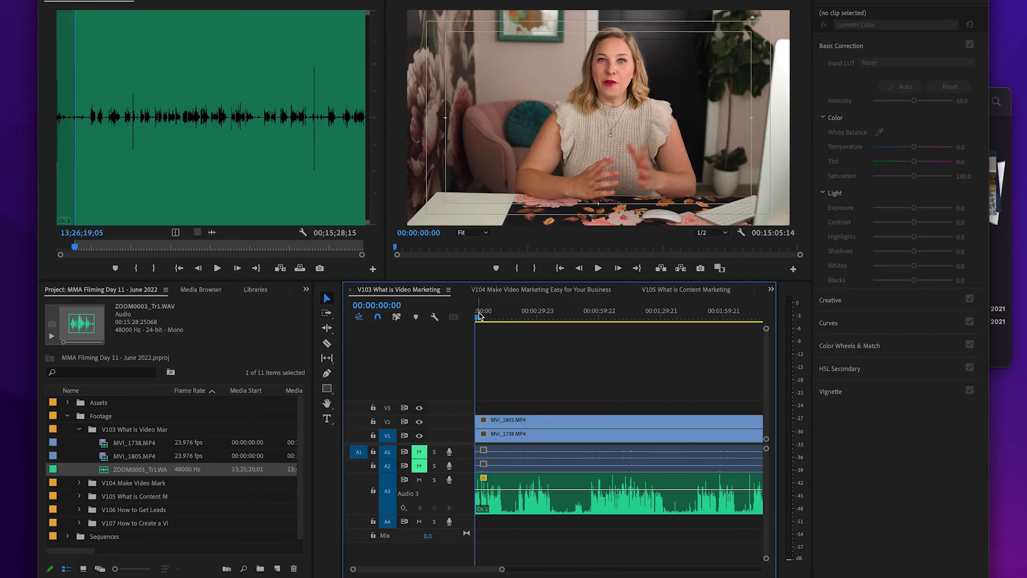
Cut all tracks at 00:00:13:05 and ripple trim away the unwanted section directly after the cut.
drag(482, 316, 518, 316)
key(super+k)
key(q)
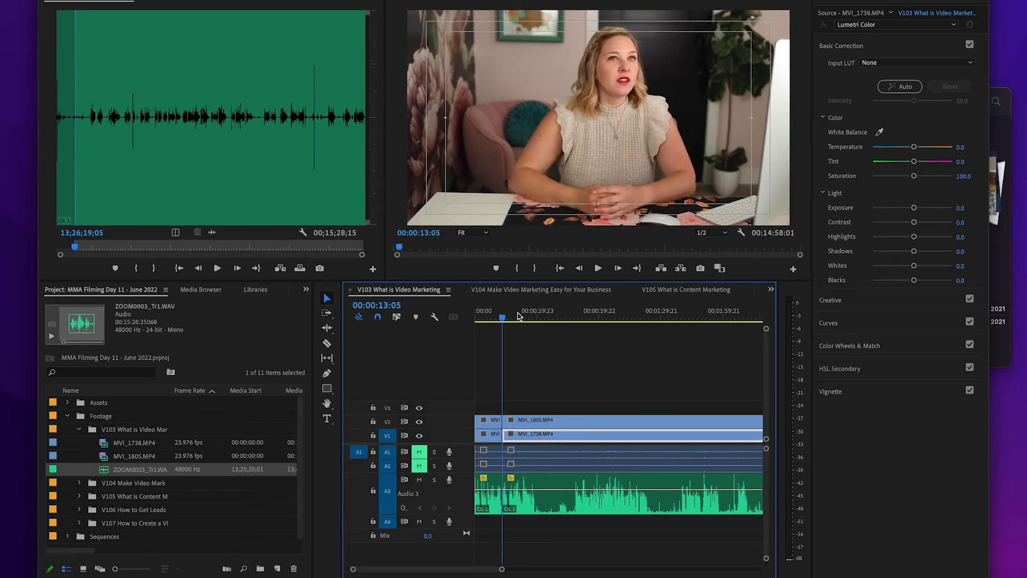
Cut all tracks at 00:00:48:05 and ripple trim away the section from 00:00:30:04 up to that cut.
drag(511, 319, 574, 320)
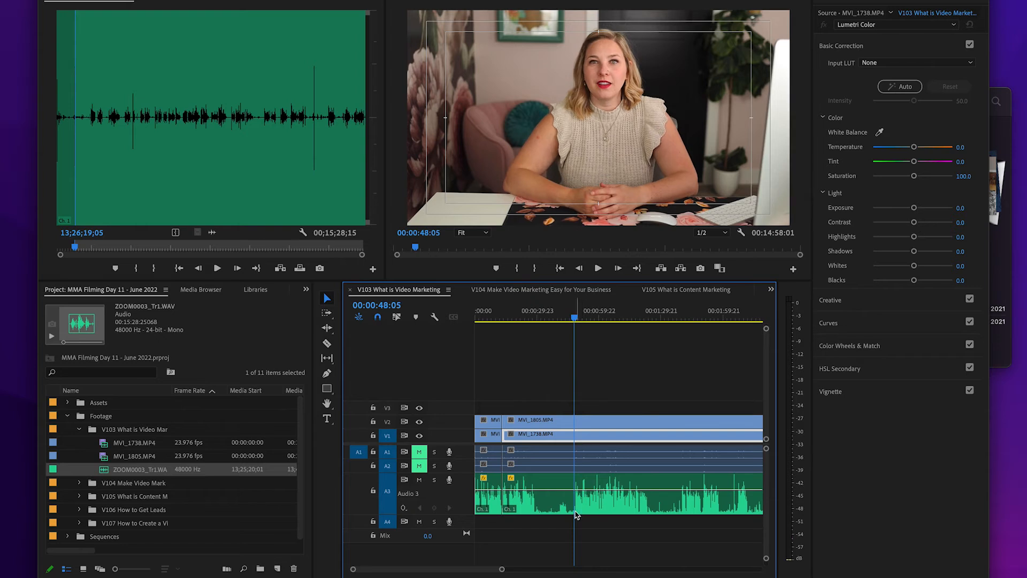
key(ctrl+k)
drag(527, 316, 539, 315)
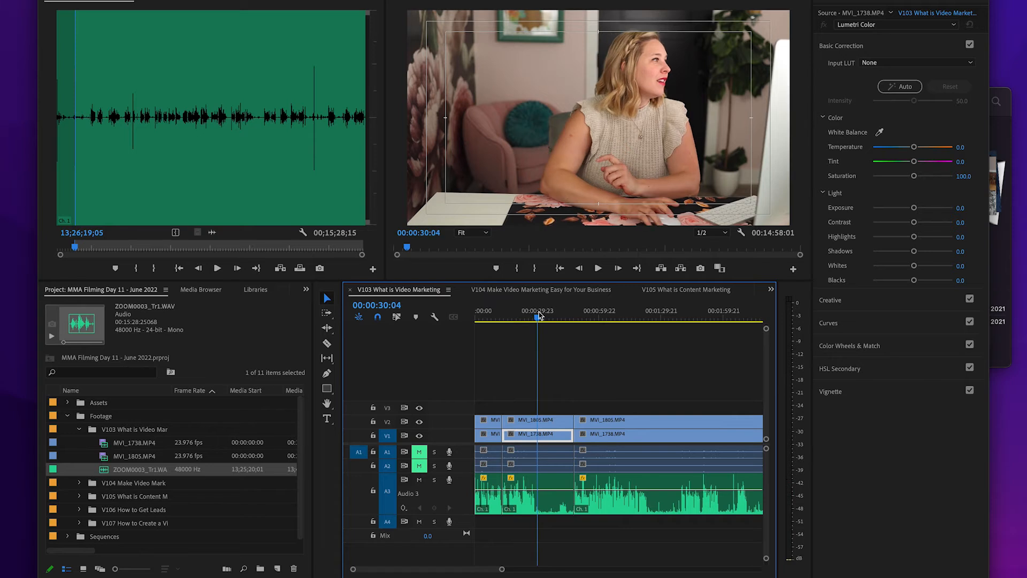
key(w)
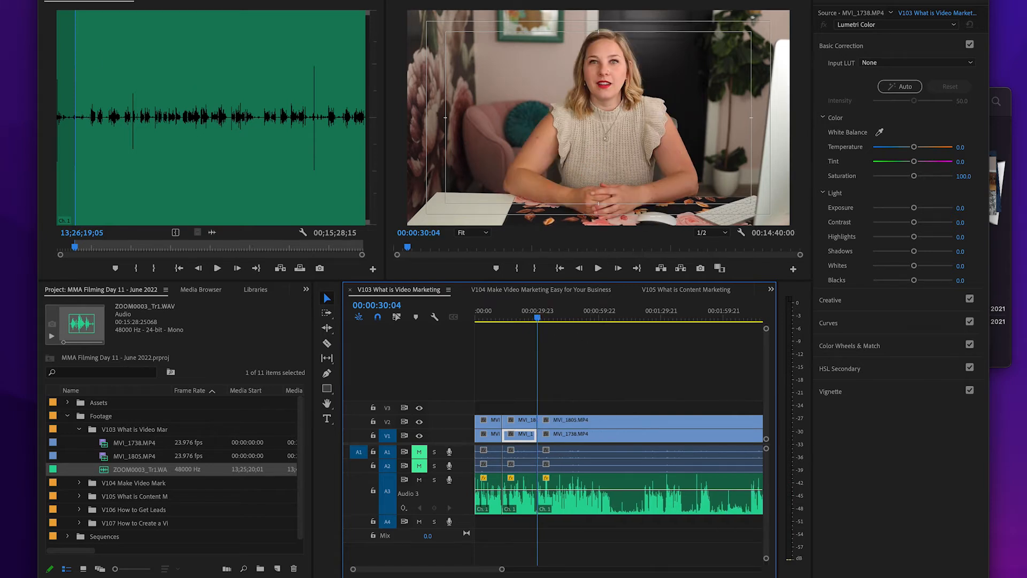
Open the keyboard shortcut settings and assign 4 as an additional shortcut for the Rolling Edit Tool.
click(79, 0)
mouse_move(40, 0)
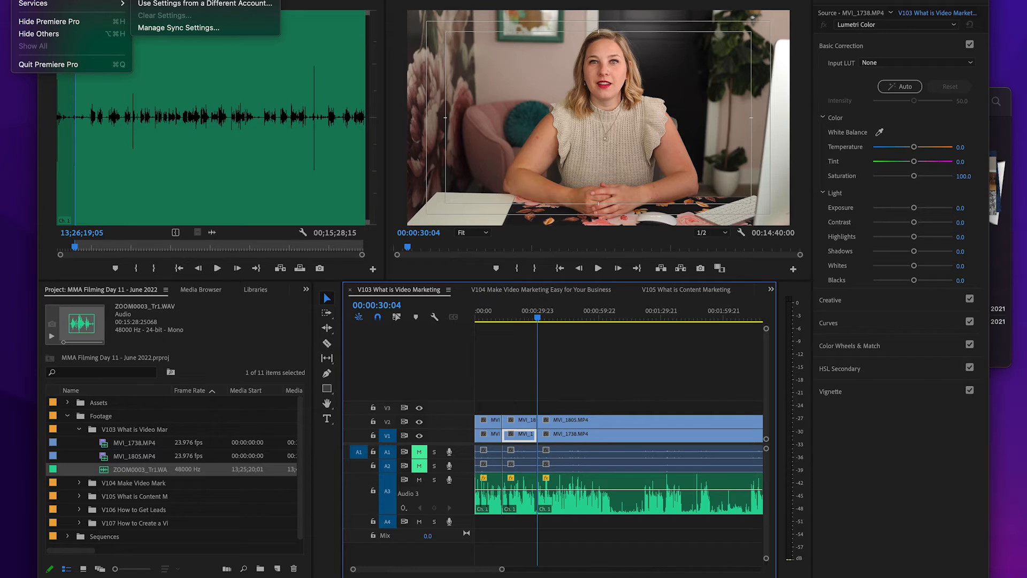
click(53, 0)
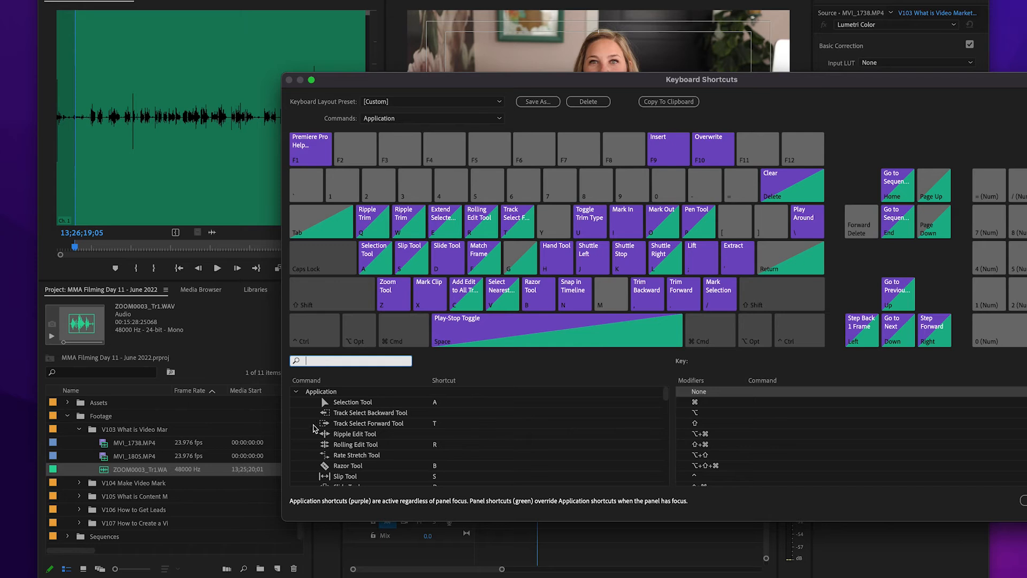
drag(330, 445, 448, 187)
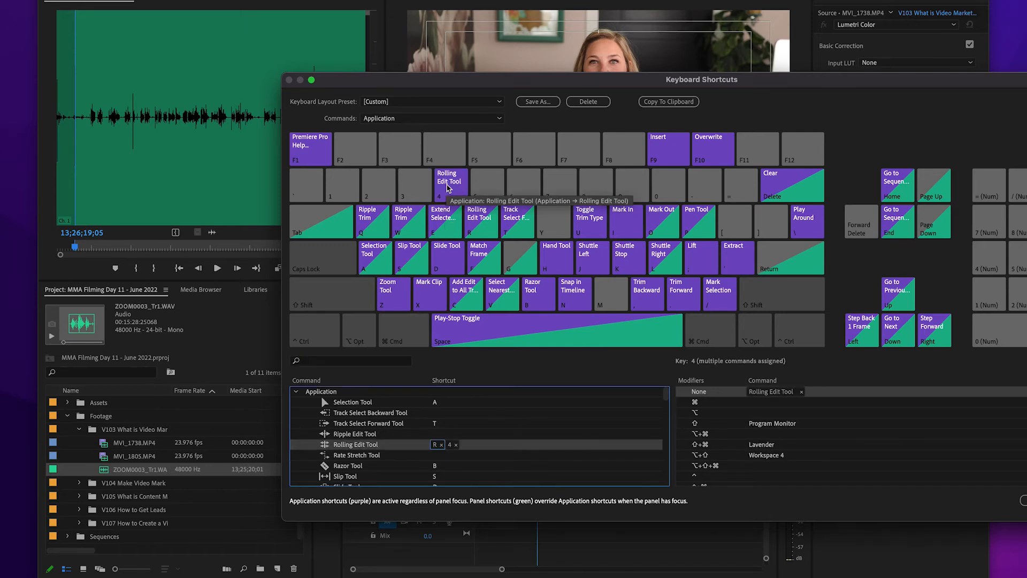
key(Return)
Delete the second MVI_1805.MP4 segment on V2 to reveal the MVI_1738.MP4 angle, and scrub through the sequence opening.
click(486, 317)
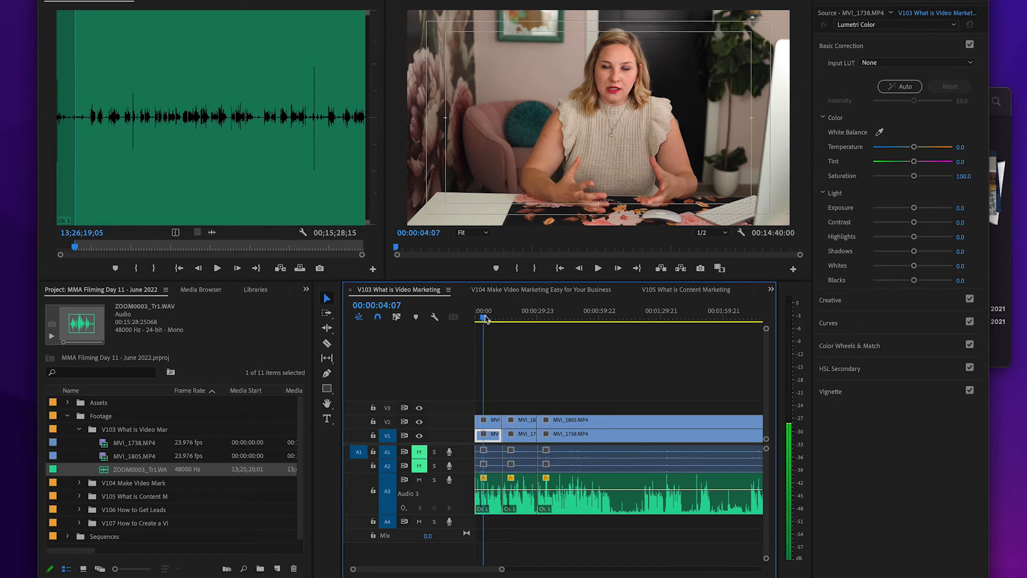
drag(486, 318, 519, 317)
click(527, 421)
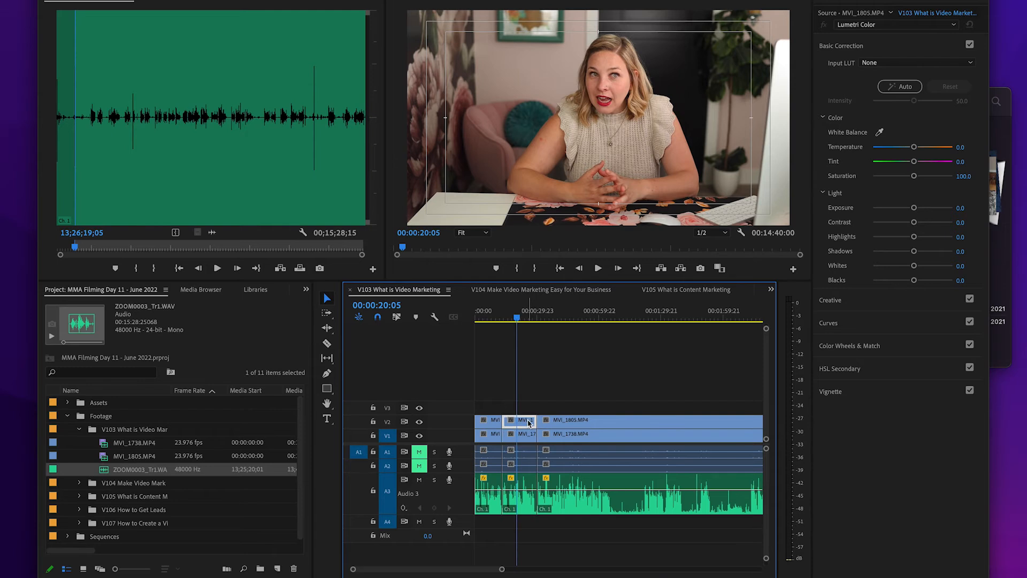
key(Delete)
click(524, 426)
drag(517, 317, 612, 321)
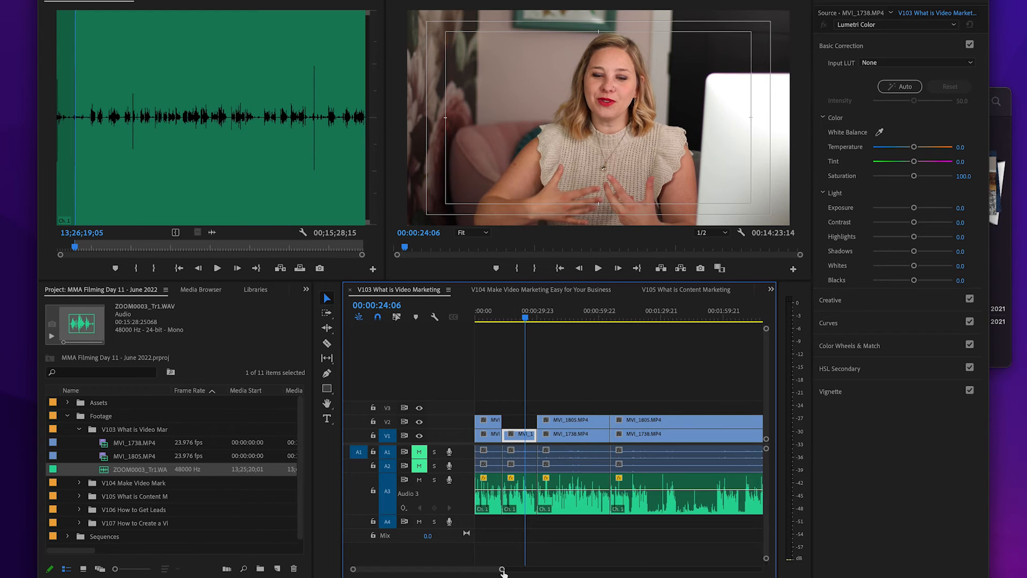
Move all clips following the second segment further along the timeline to open a gap near the sequence start.
drag(503, 572, 720, 569)
drag(697, 536, 481, 402)
drag(523, 428, 530, 426)
Expand the Assets bin and place MMA YT Stinger January 2022.mp4 on V1 and A1 at the start of the gap.
click(79, 430)
click(67, 416)
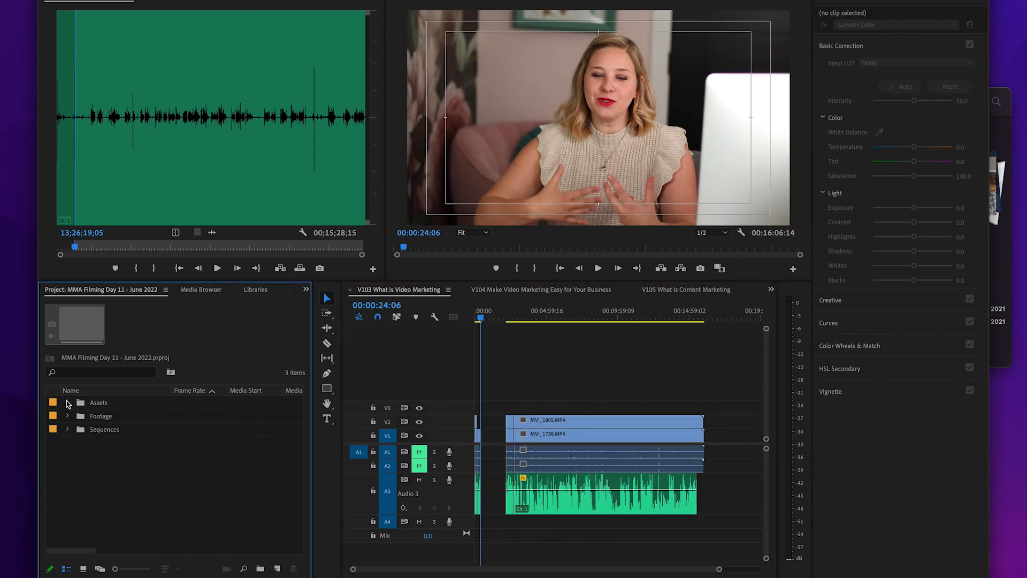
click(68, 402)
drag(93, 443, 478, 444)
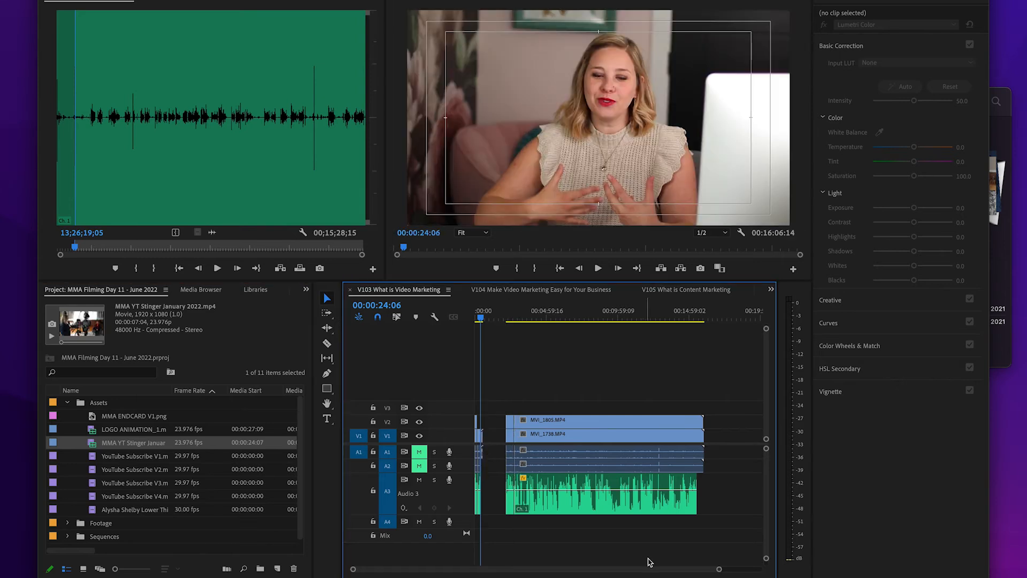
Move the stinger's audio from A1 to A3 and set the playhead to the stinger's start at 00:00:30:04.
drag(718, 571, 446, 569)
drag(675, 454, 675, 484)
click(667, 366)
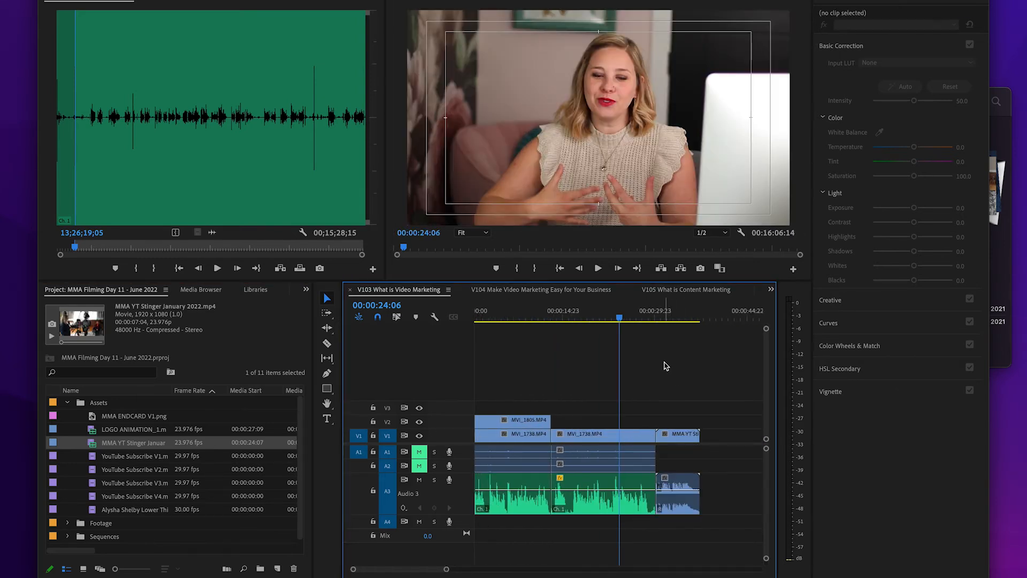
click(651, 319)
click(660, 320)
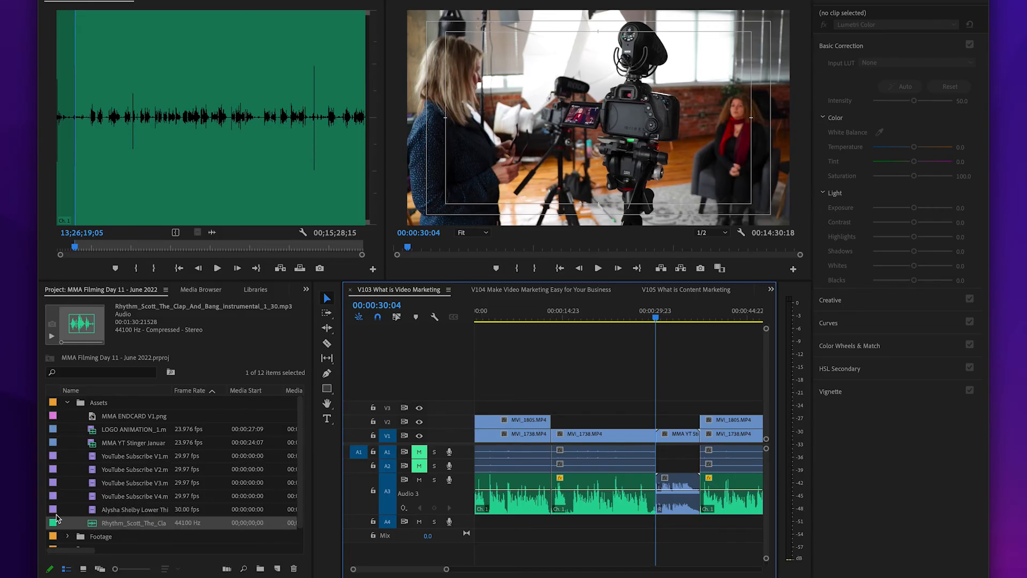
Place the Rhythm_Scott_The_Clap_And_Bang music track on A4 from the sequence start and lower its audio gain.
drag(306, 527, 476, 532)
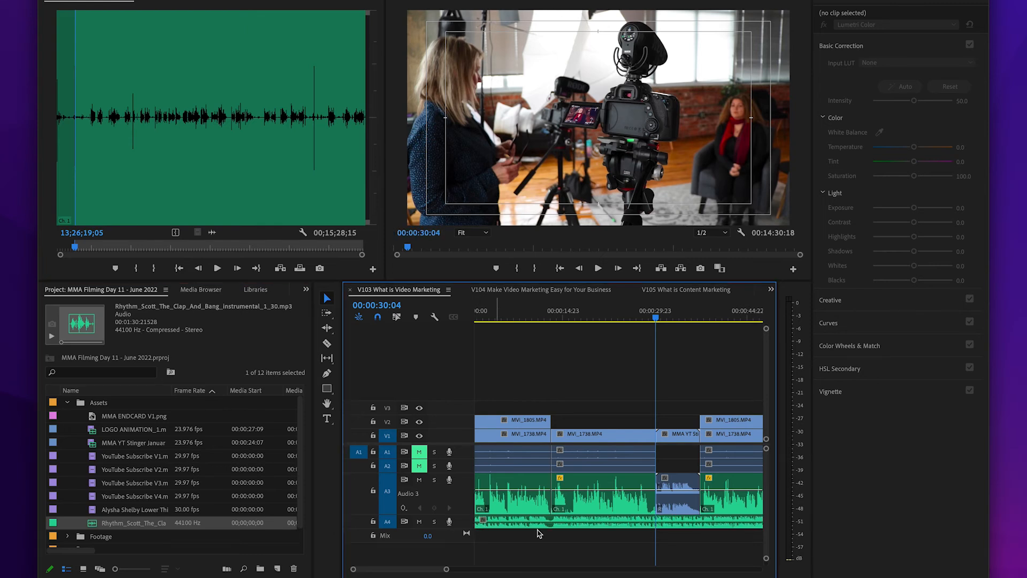
drag(447, 569, 526, 570)
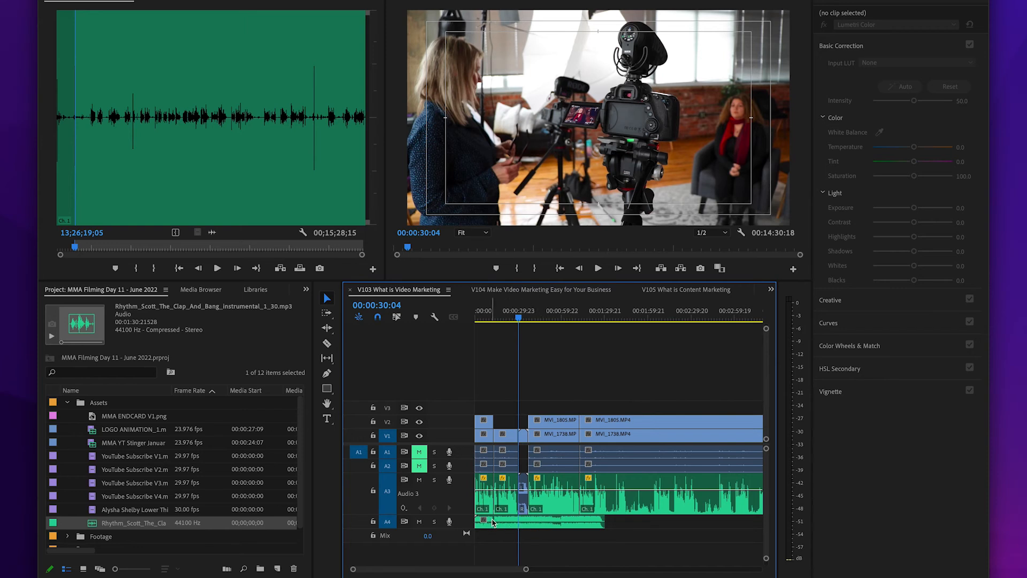
right_click(541, 527)
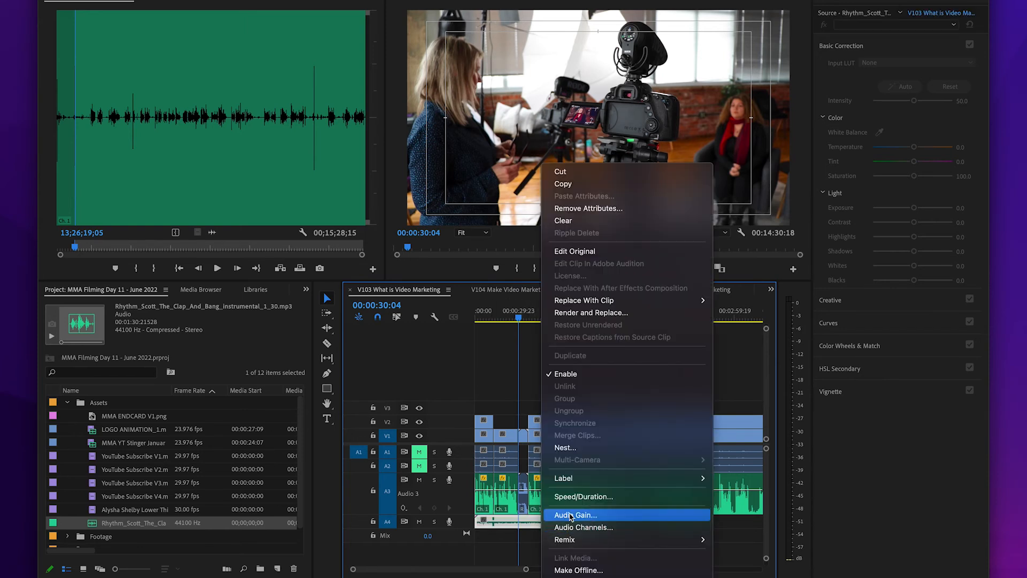
click(570, 515)
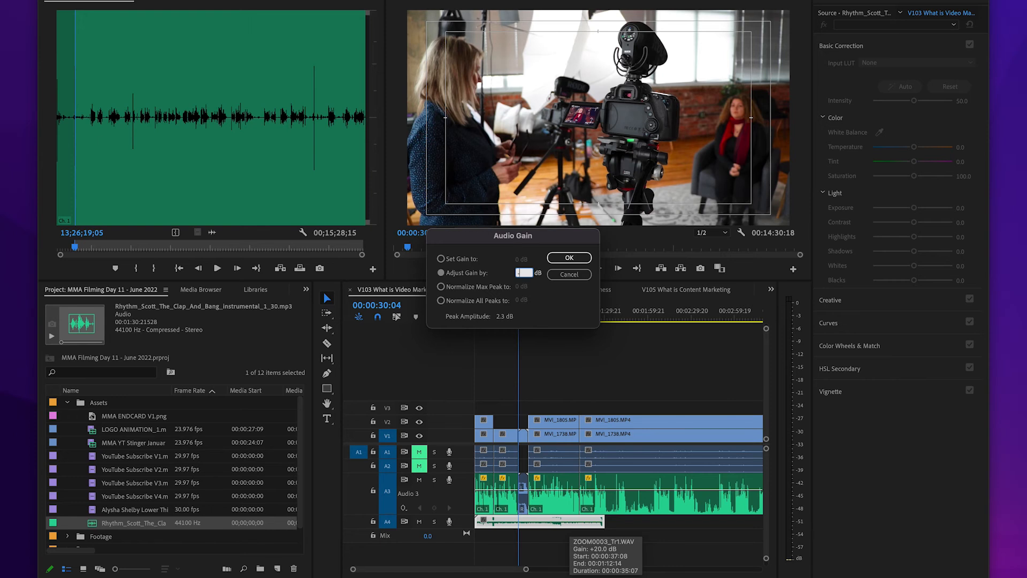
key(Return)
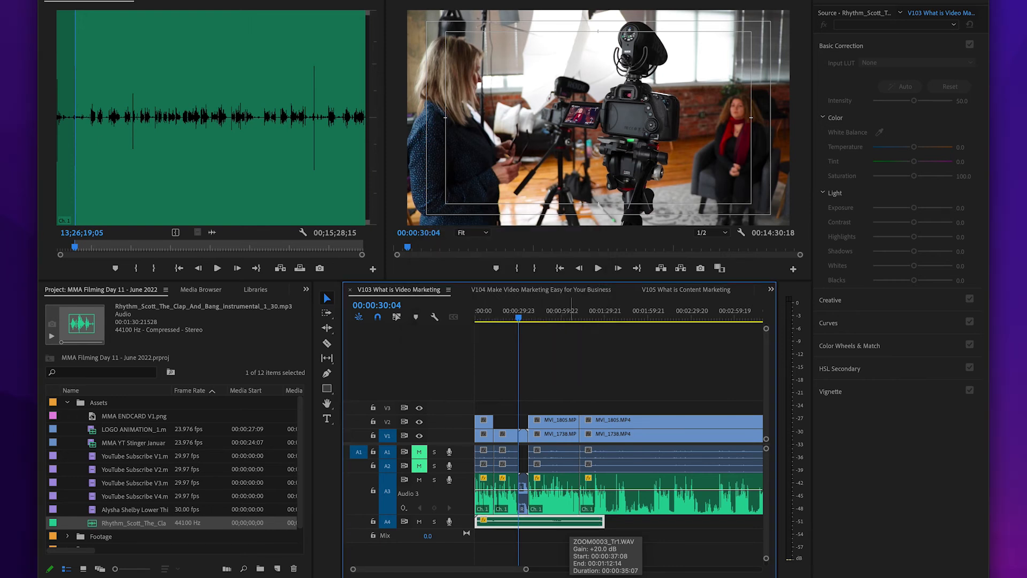
click(572, 554)
Expand A4, add music volume keyframes at 00:00:27:20 and 00:00:29:00, and drag the second to about 00:00:29:14 and 7.5 dB.
drag(527, 568, 484, 571)
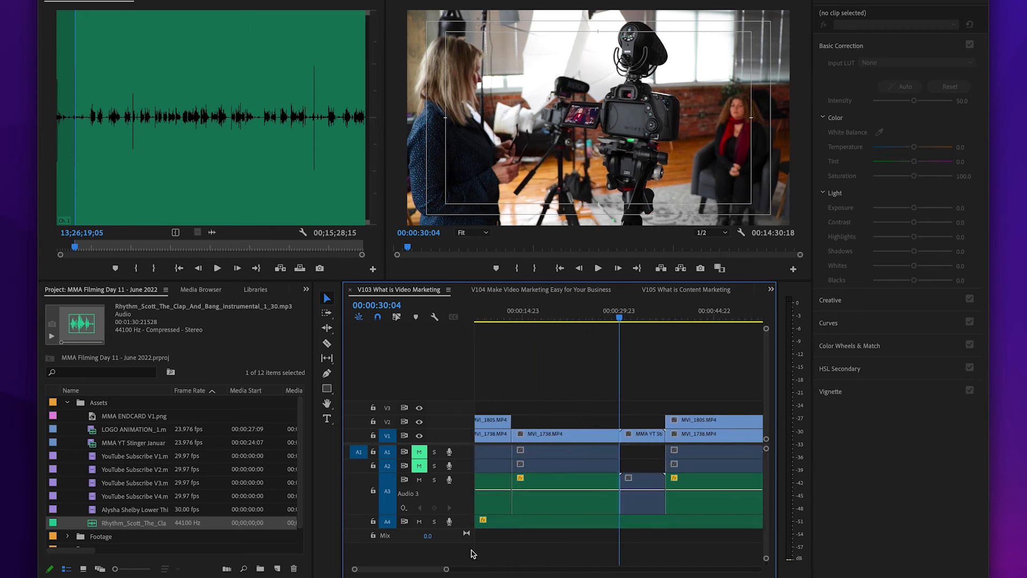
double_click(465, 525)
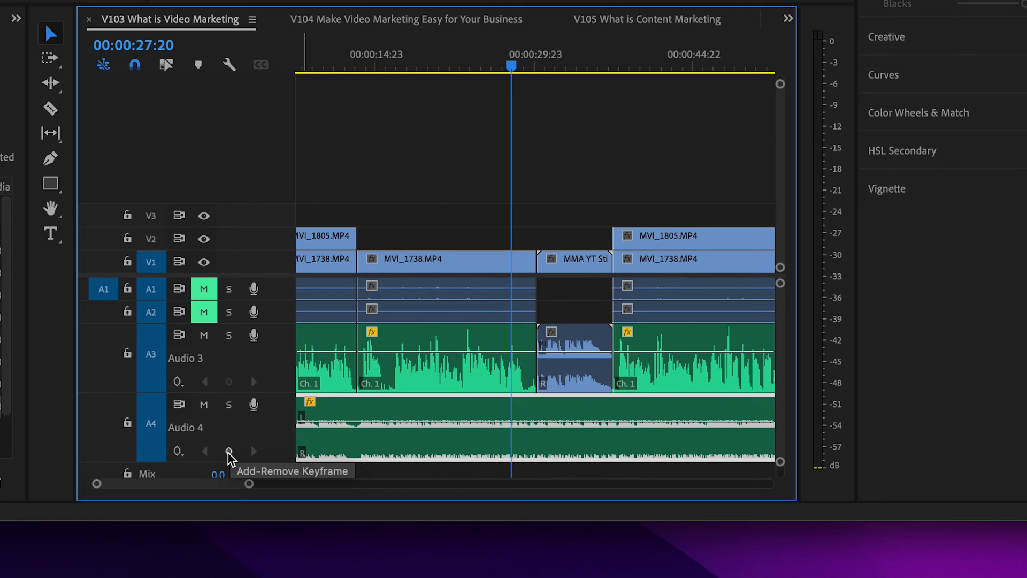
click(229, 452)
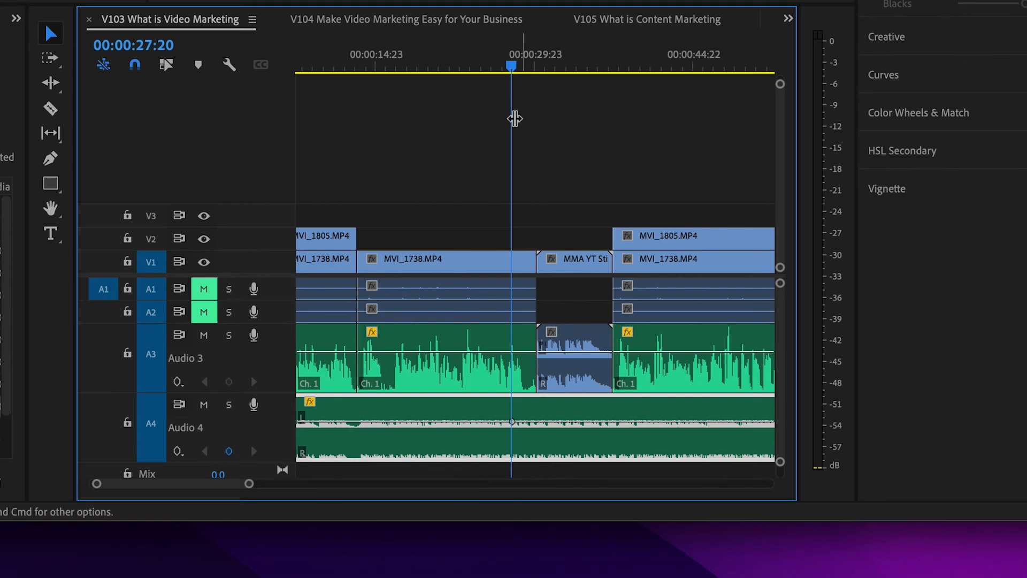
drag(512, 68, 523, 69)
click(229, 453)
drag(525, 422, 530, 411)
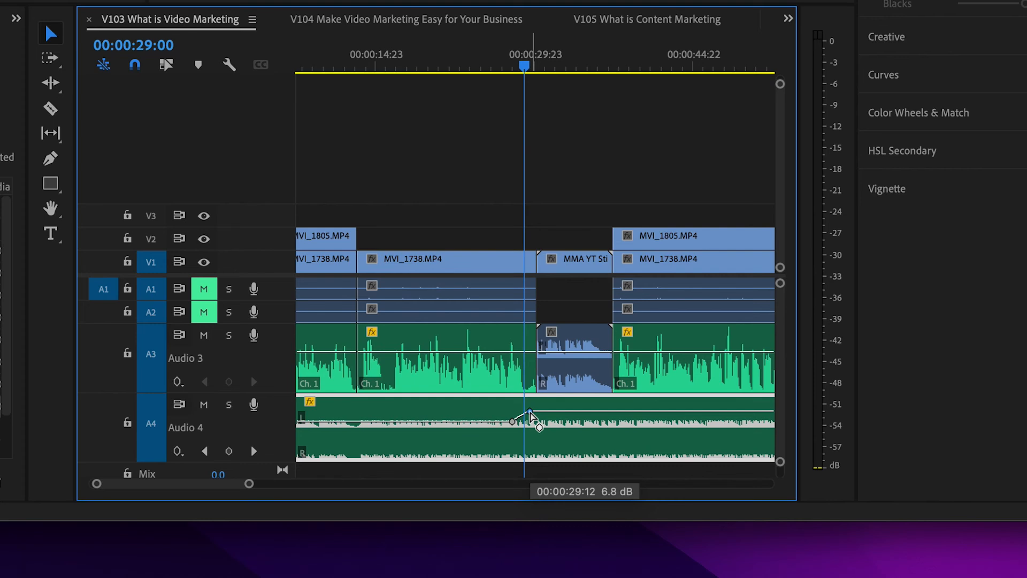
drag(529, 411, 531, 409)
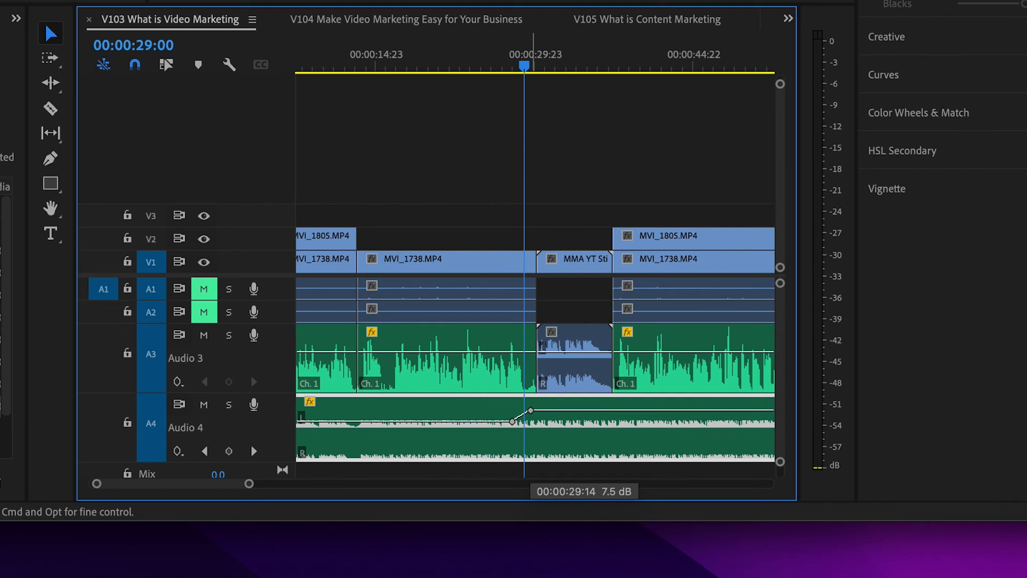
drag(531, 411, 531, 410)
Add music volume keyframes at 00:00:38:14 and 00:00:39:05, and drag the second lower and further along to fade the music after the stinger.
drag(538, 60, 625, 60)
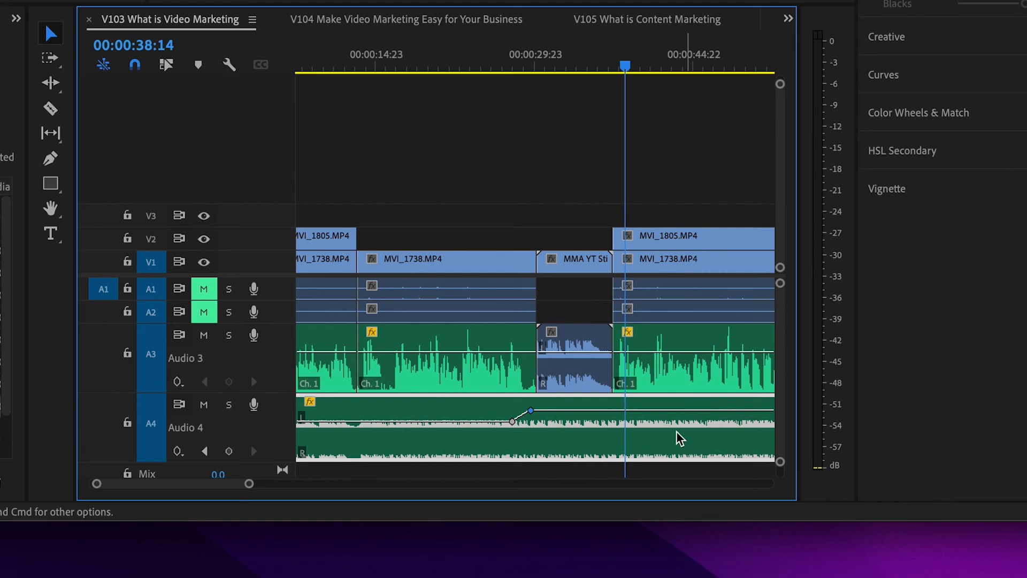
click(230, 452)
drag(631, 75, 644, 75)
click(230, 452)
drag(637, 410, 659, 449)
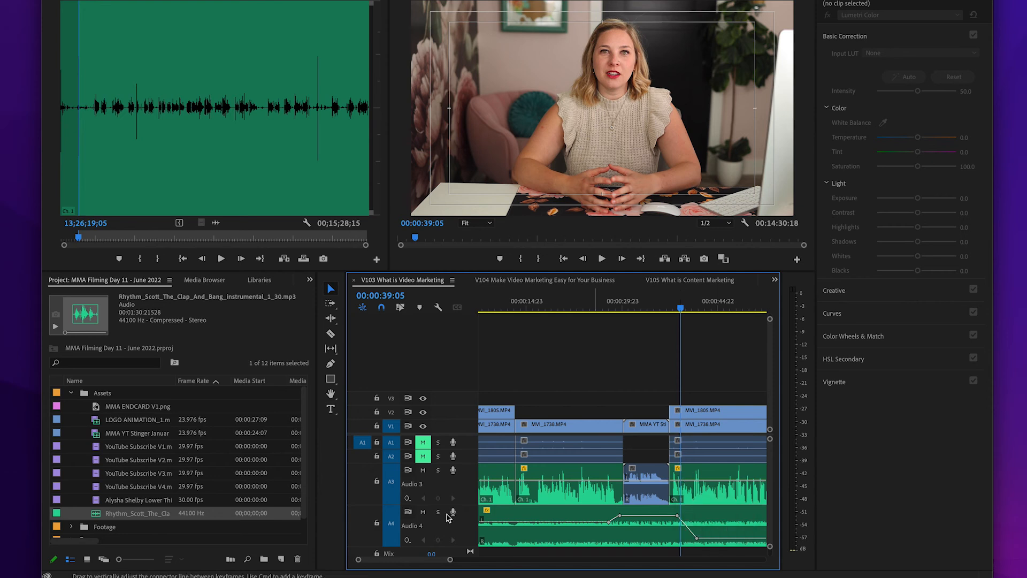
Place the presenter's Lower Third.mov on V3 at the start of the second MVI_1738.MP4 clip and scrub through it to 00:00:18:04.
drag(98, 504, 522, 400)
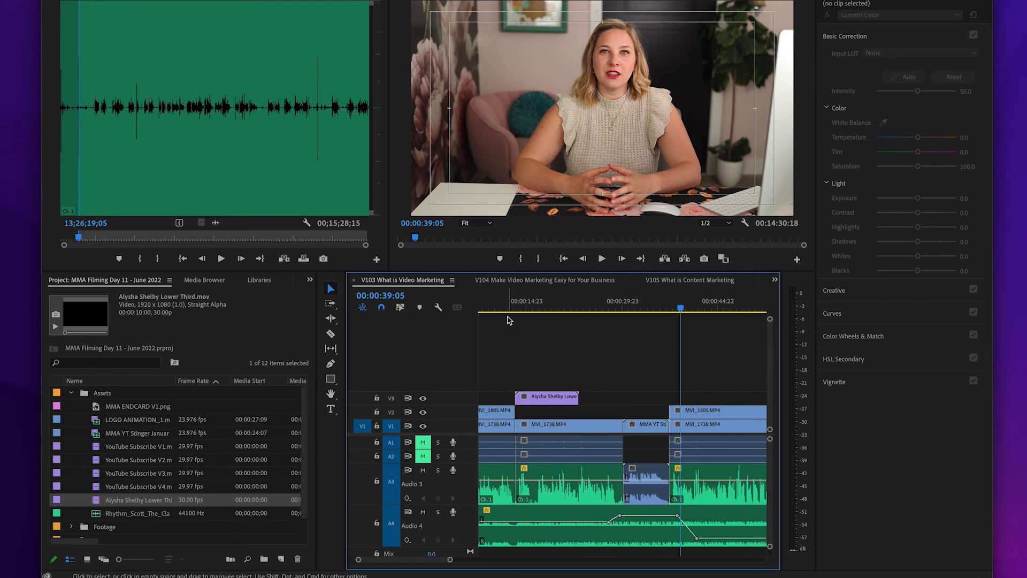
drag(514, 306, 527, 306)
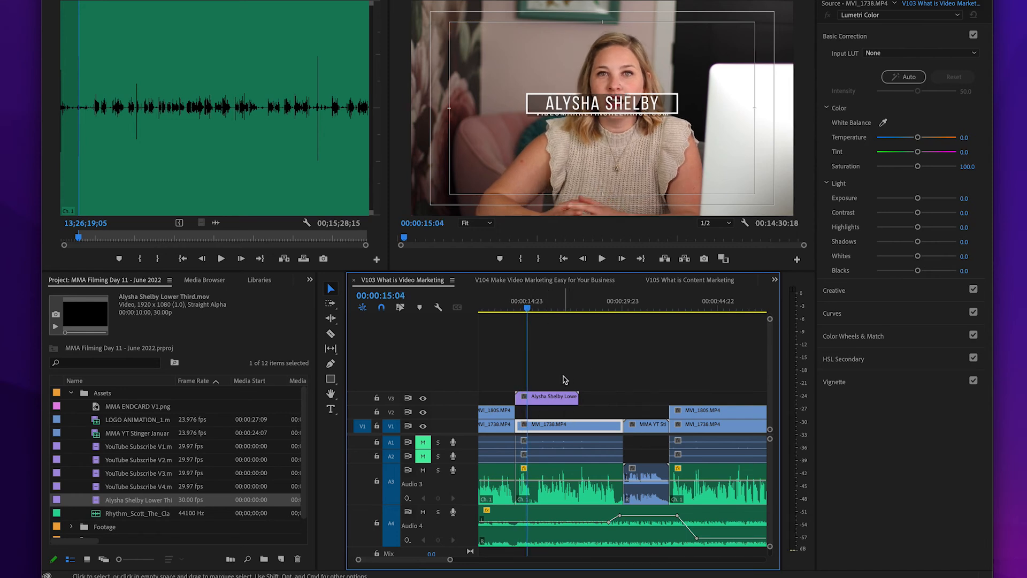
drag(528, 308, 547, 308)
Set the lower third's position to 545, 848 and its scale to 77 in Effect Controls.
click(557, 402)
key(shift+5)
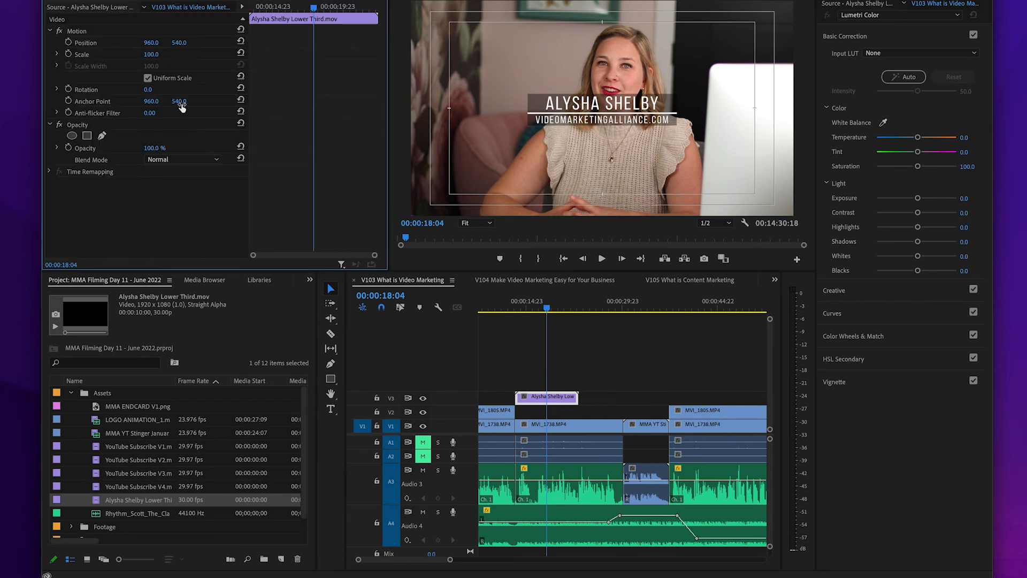
drag(175, 46, 140, 45)
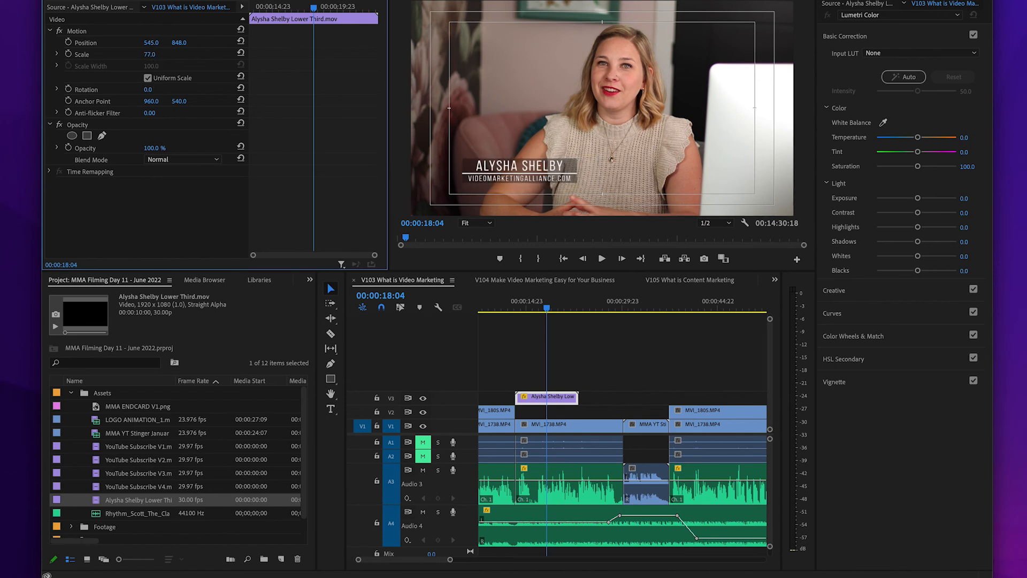
Apply the default transition to the end of the lower third on V3 and scrub past it to 00:00:25:20.
mouse_move(575, 396)
mouse_down()
mouse_move(558, 396)
mouse_move(578, 397)
mouse_up()
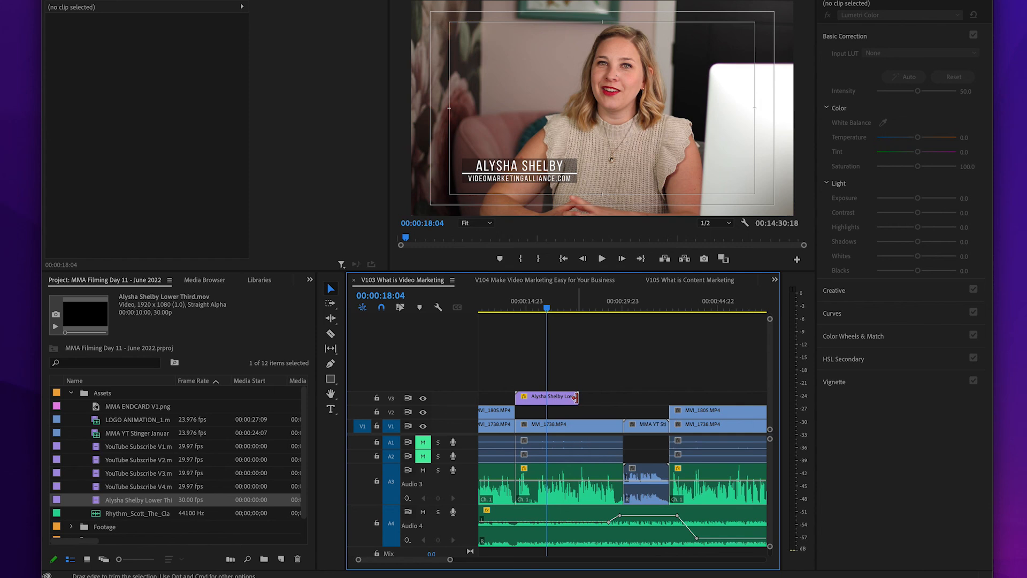
right_click(577, 399)
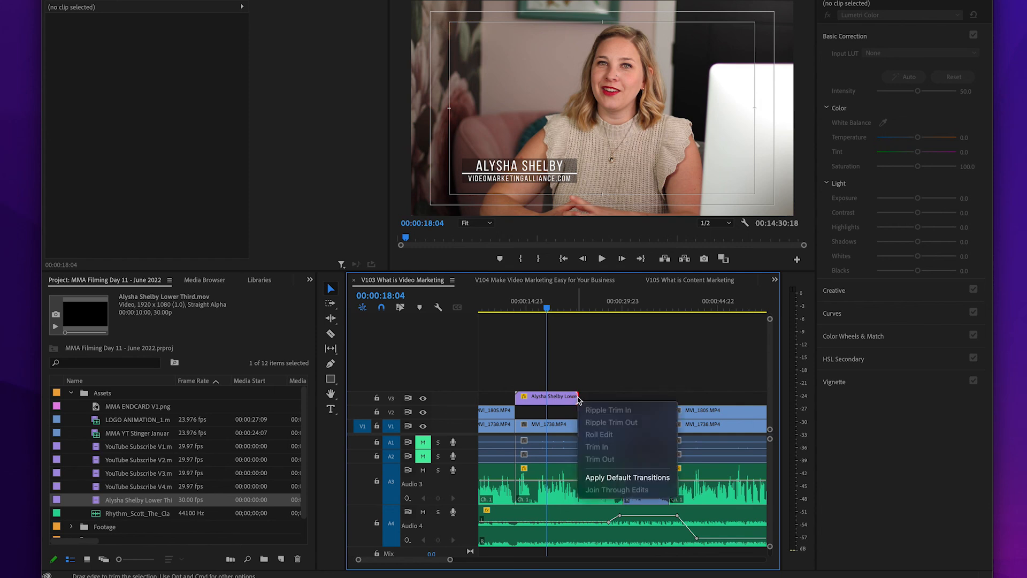
key(Return)
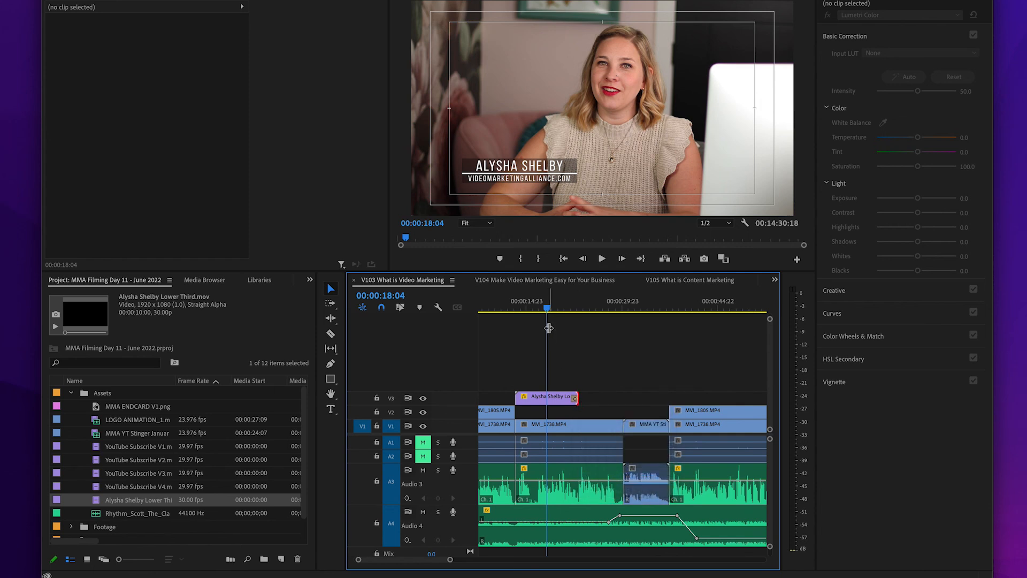
drag(549, 312, 598, 310)
click(646, 362)
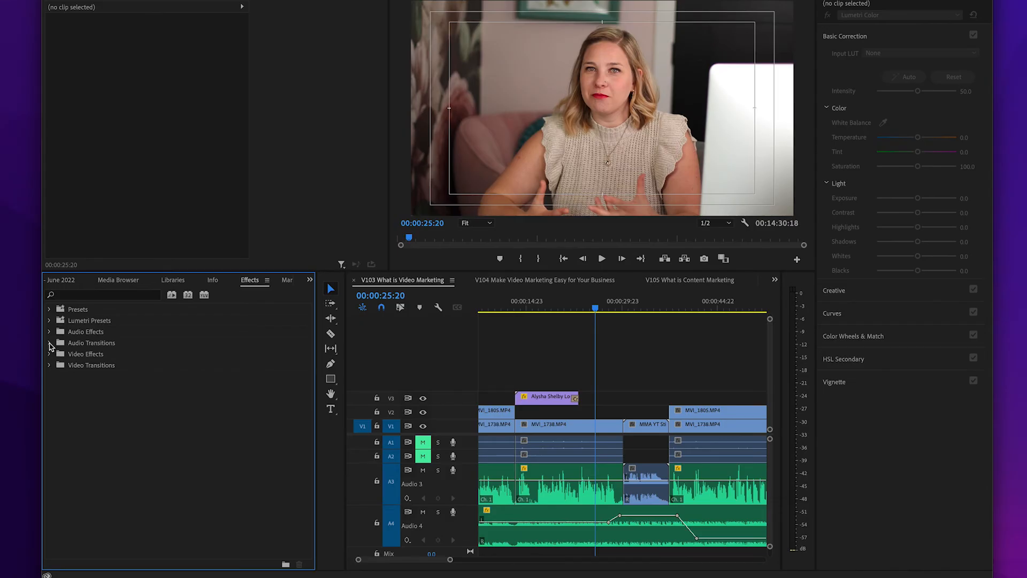
Find Cross Dissolve among the Dissolve video transitions and apply it to the MVI_1805.MP4 cut on V2 near 00:01:12.
click(50, 365)
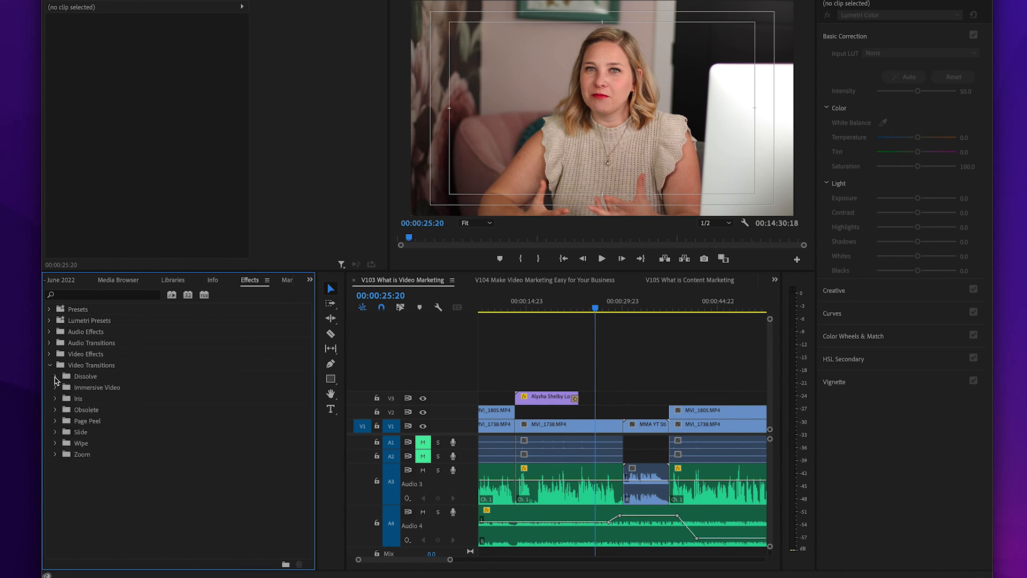
click(55, 377)
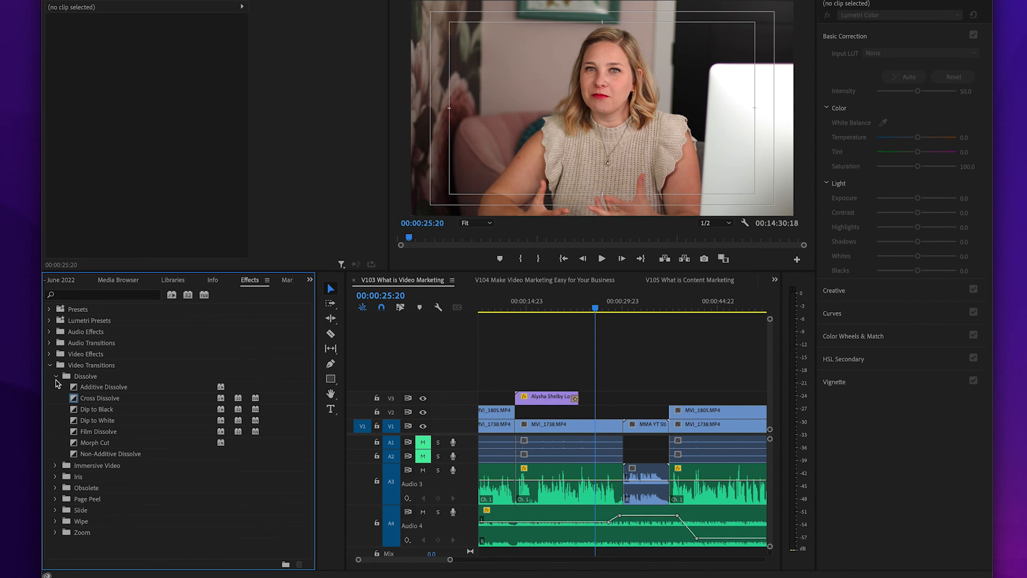
scroll(406, 500, down, 5)
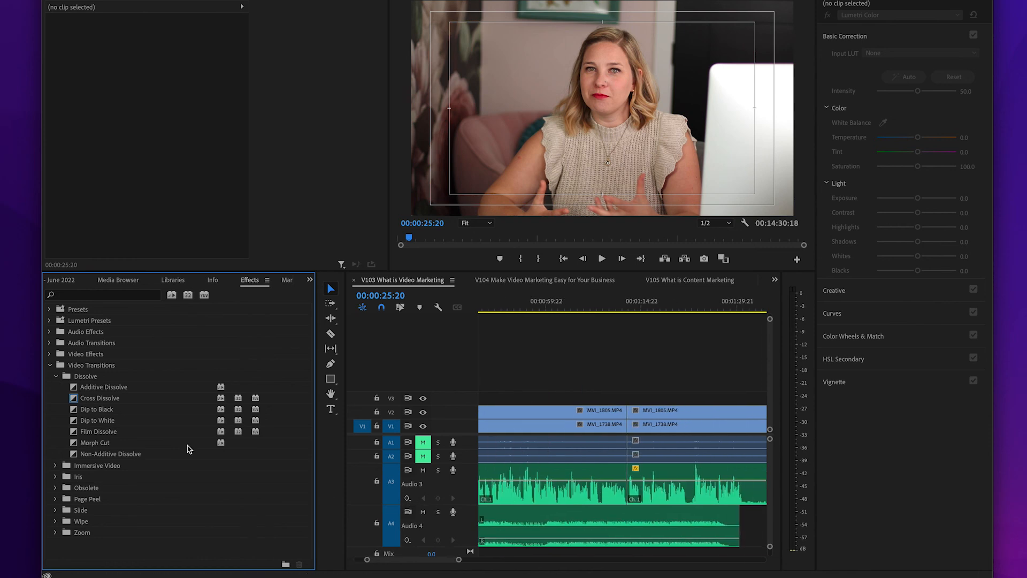
click(74, 399)
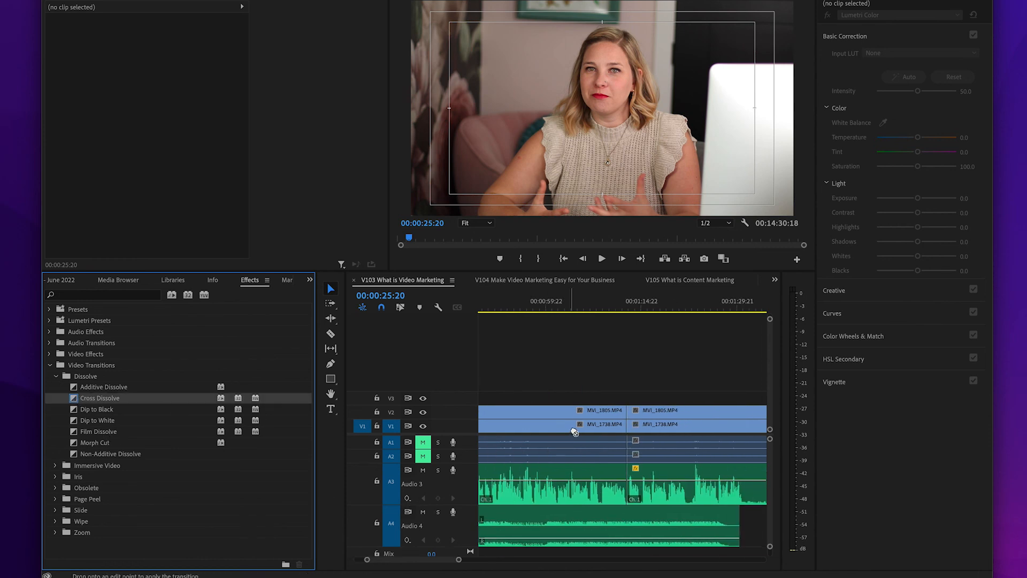
drag(628, 414, 627, 412)
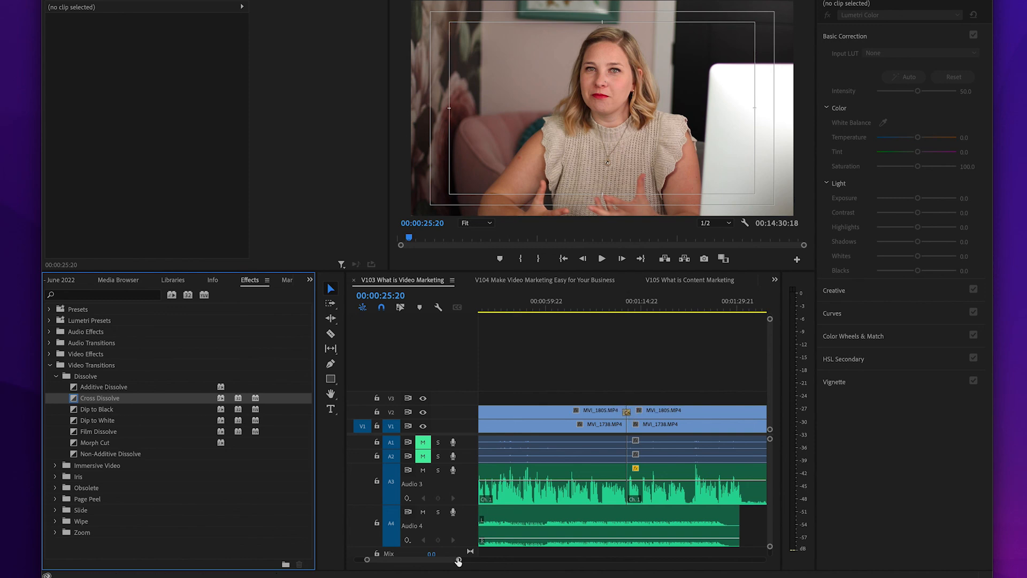
Try lengthening the cross dissolve on V2, shorten it to about 20 frames, and play back across the cut.
drag(459, 560, 440, 560)
scroll(598, 459, up, 5)
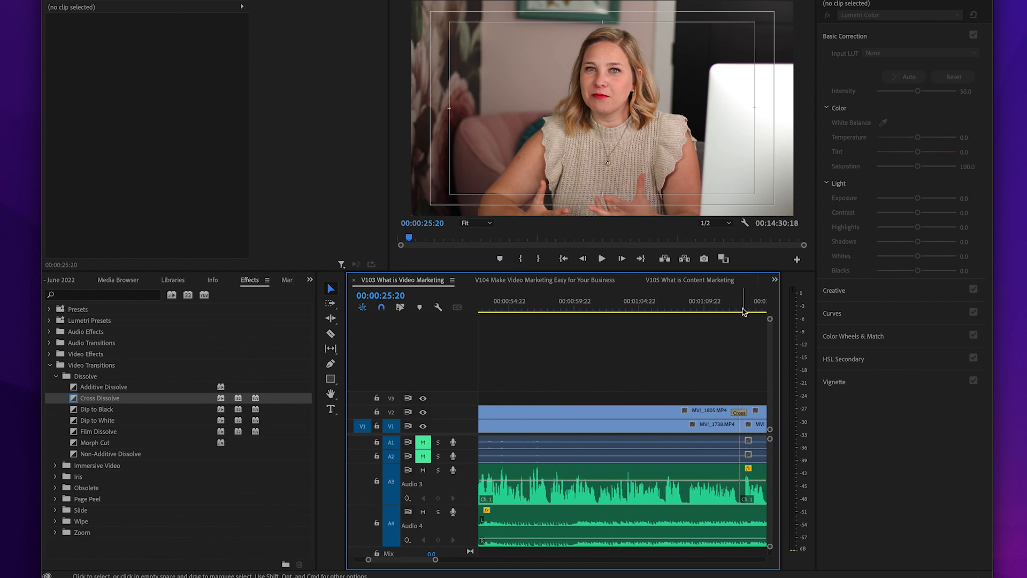
click(743, 311)
drag(436, 562, 400, 560)
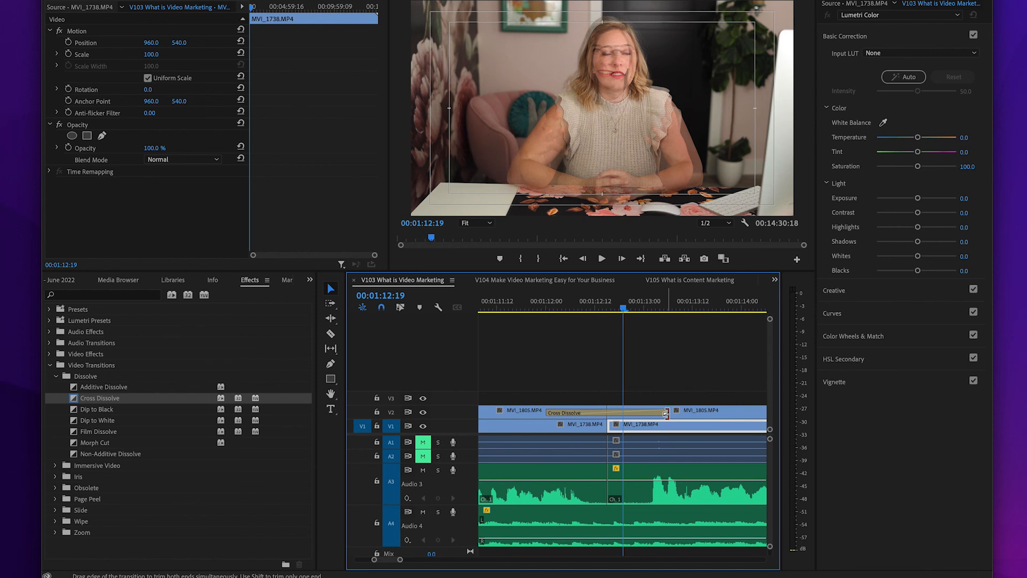
drag(667, 413, 738, 409)
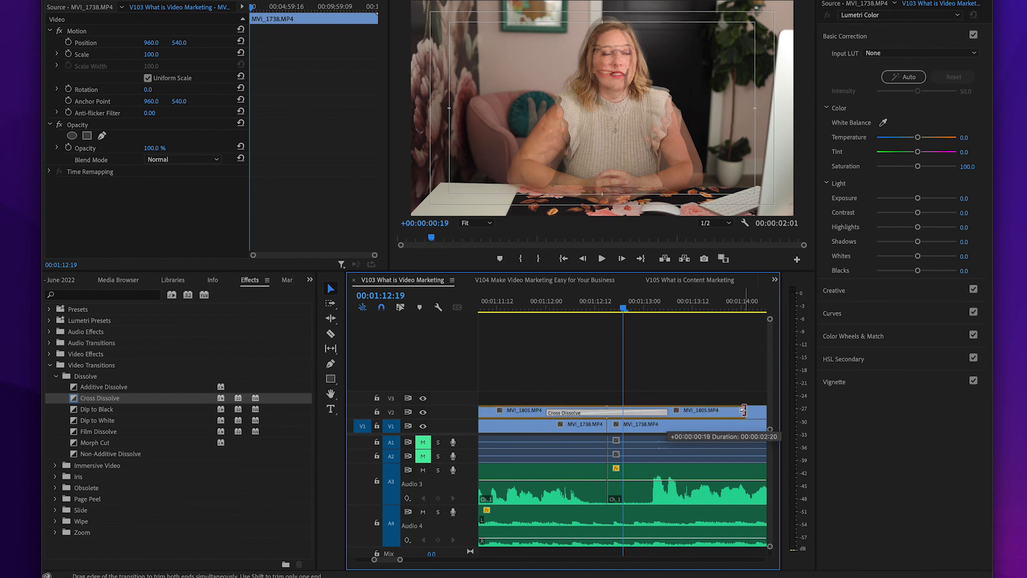
drag(744, 410, 643, 412)
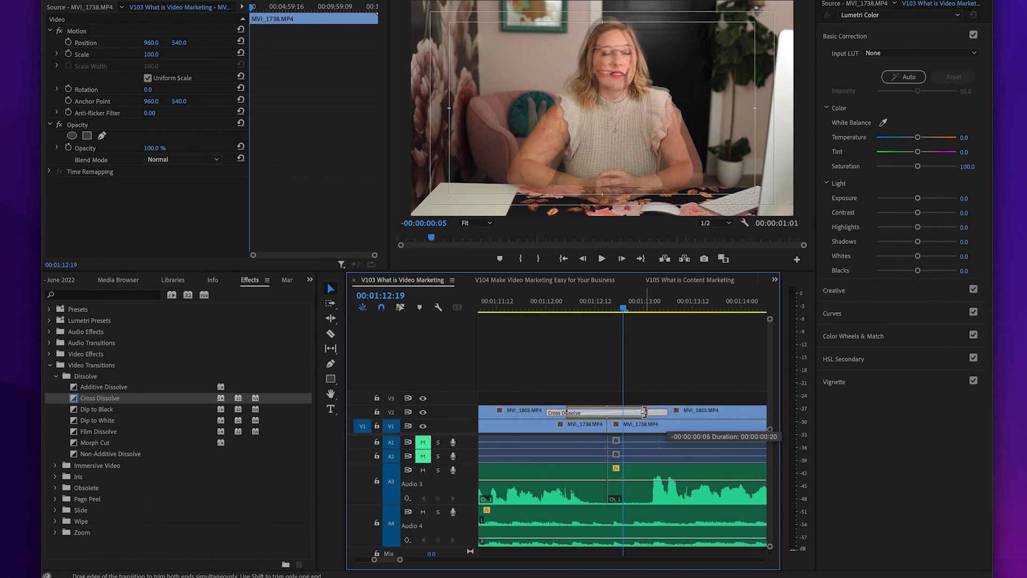
drag(532, 310, 562, 316)
key(space)
key(space)
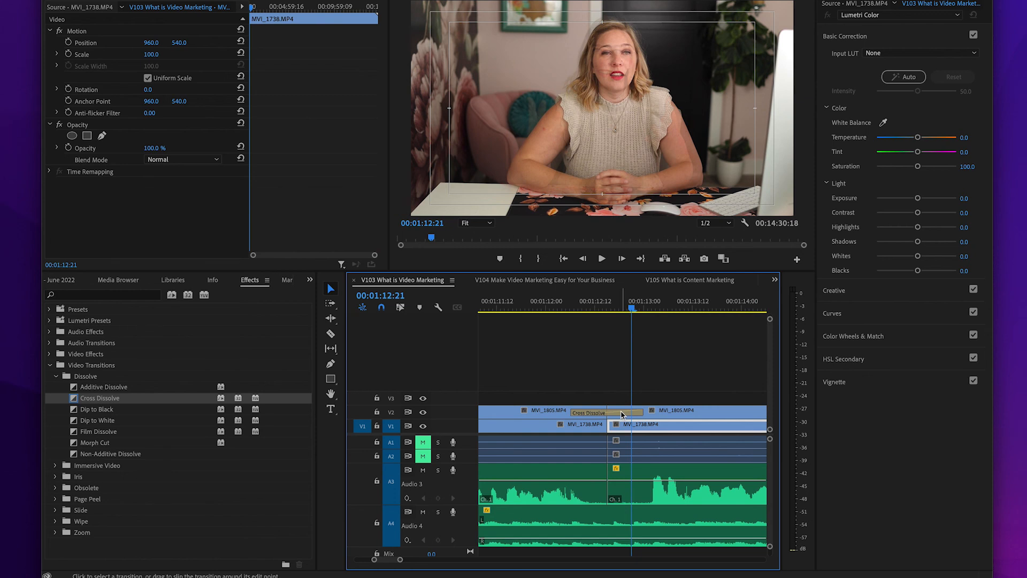
Delete the cross dissolve from the V2 cut and collapse the Dissolve and Video Transitions folders.
click(622, 412)
key(Delete)
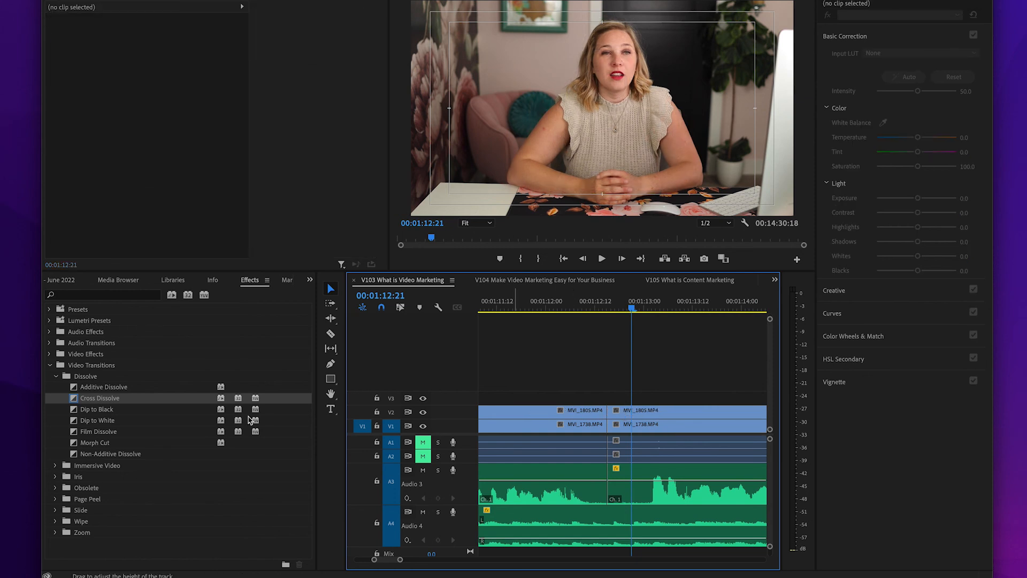
click(59, 377)
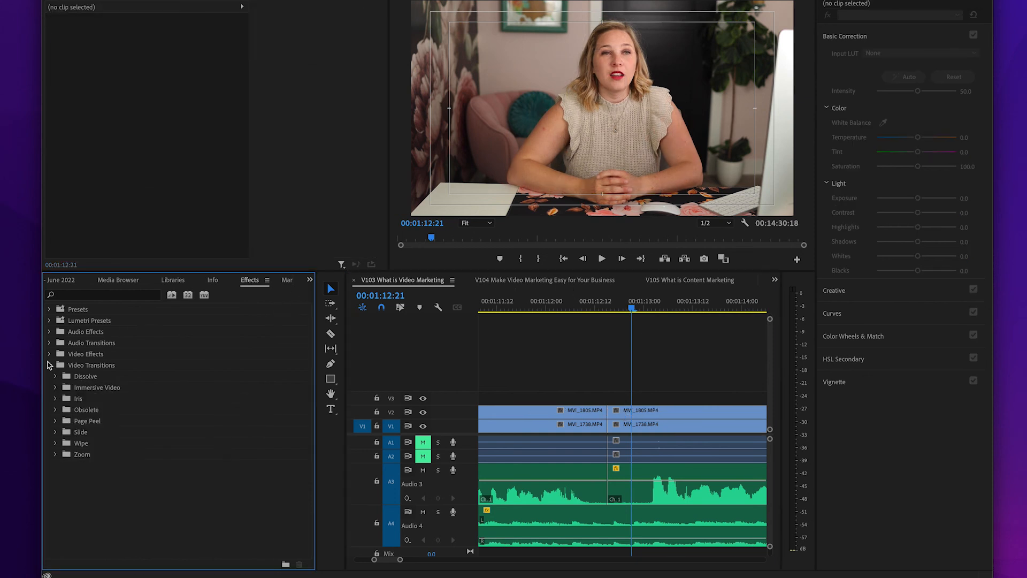
click(50, 365)
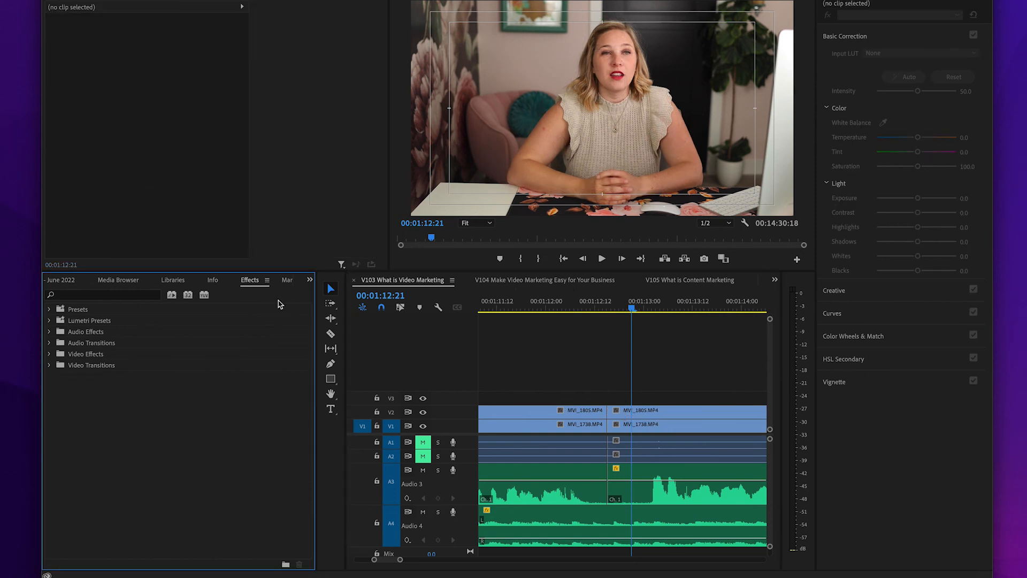
click(310, 281)
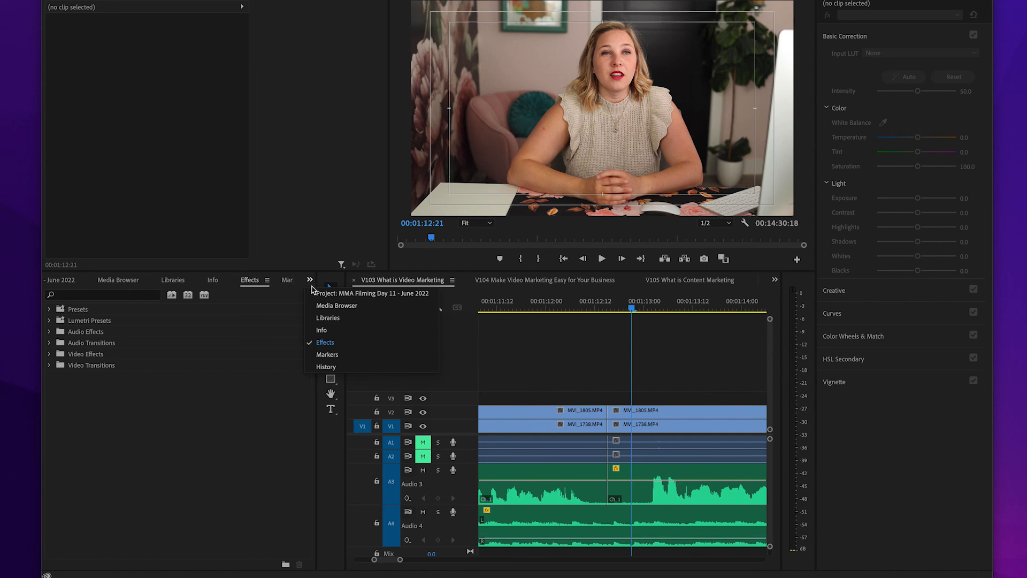